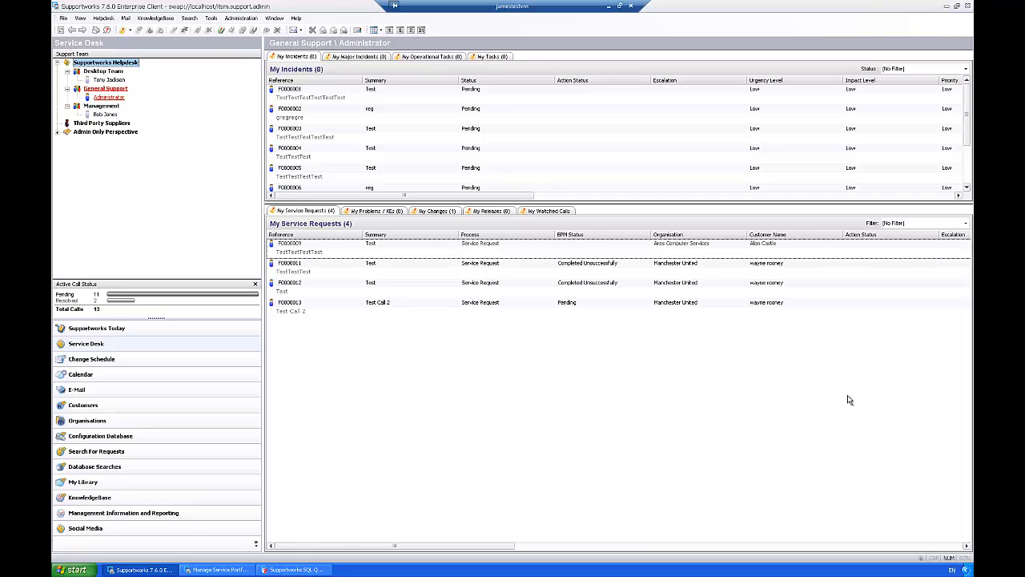
# Start a new configuration item of type Hardware > Desktop > DELL Optiplex Workstation from the CI manager
pyautogui.click(63, 19)
pyautogui.moveTo(88, 124)
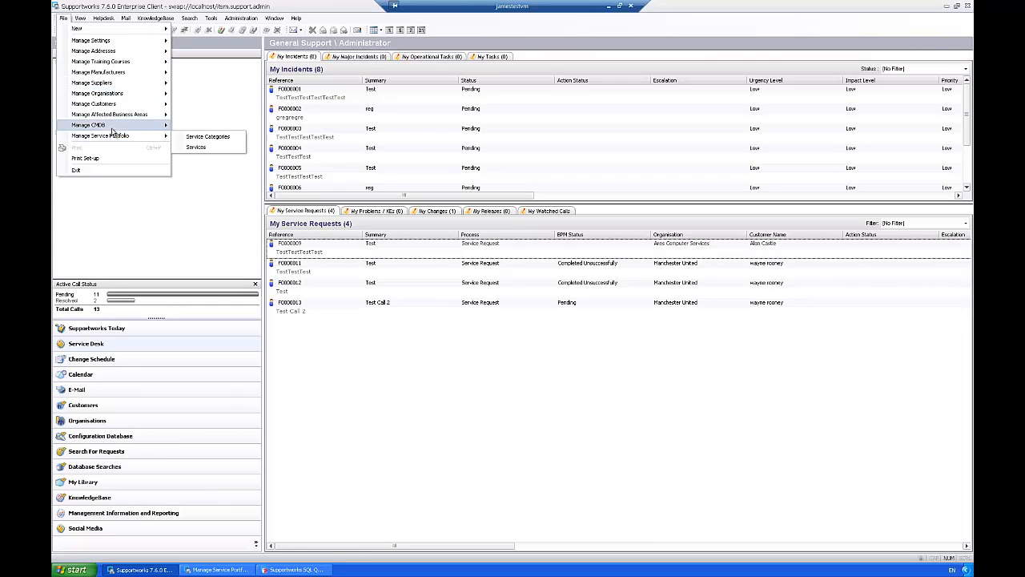
pyautogui.click(207, 136)
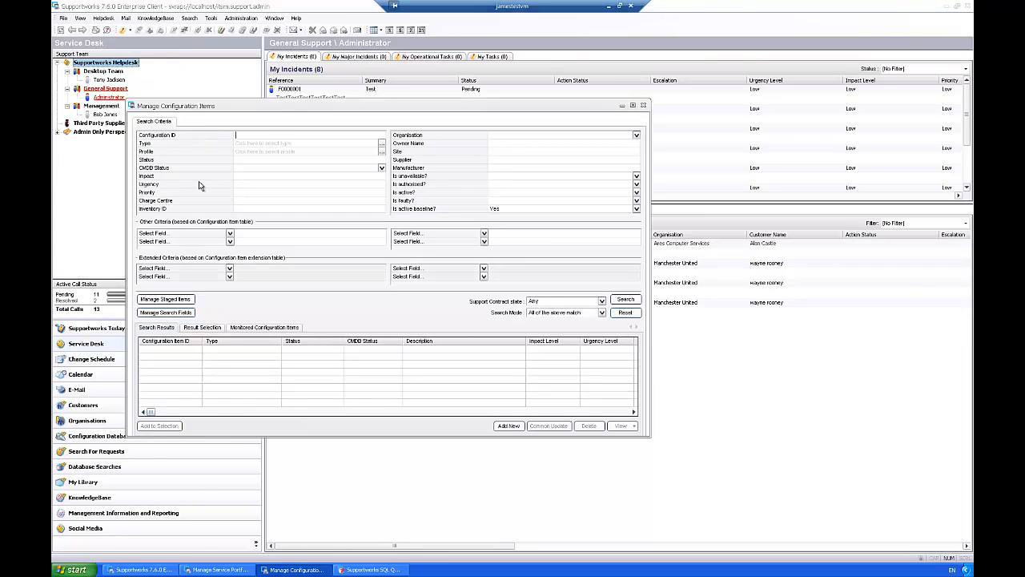
pyautogui.click(509, 425)
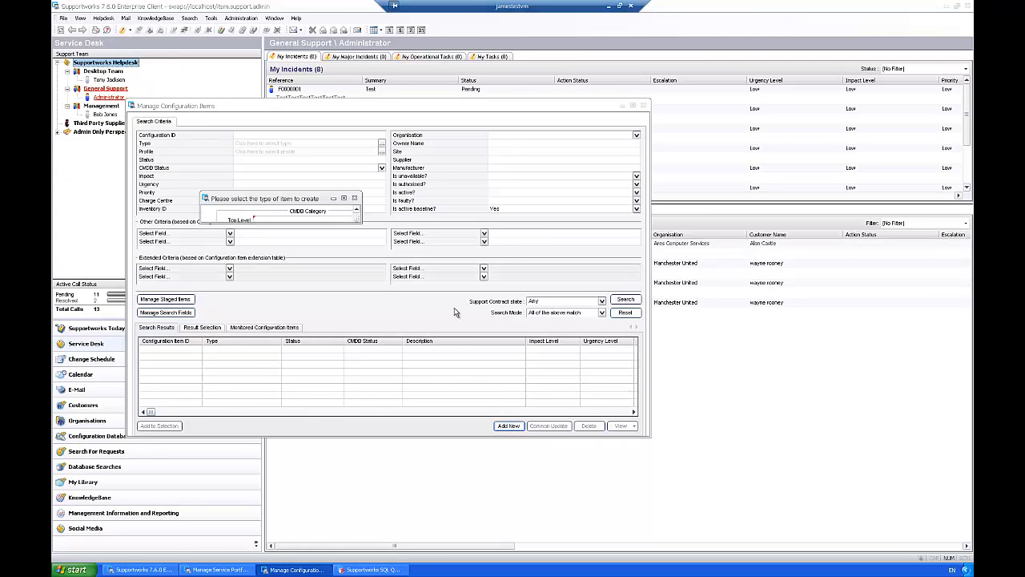
pyautogui.moveTo(358, 221); pyautogui.dragTo(570, 409)
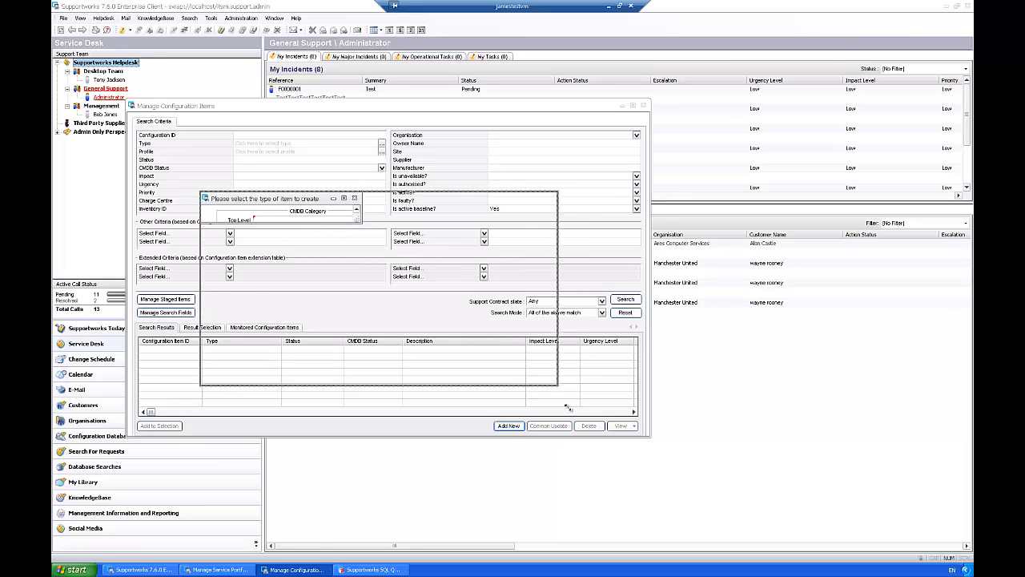
pyautogui.click(272, 224)
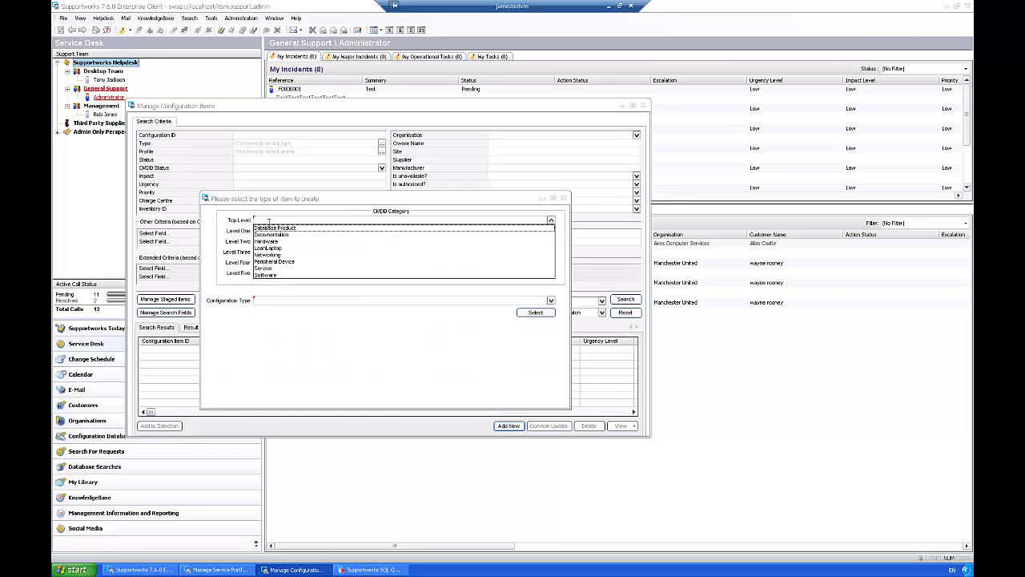
pyautogui.click(268, 241)
pyautogui.click(268, 243)
pyautogui.click(268, 300)
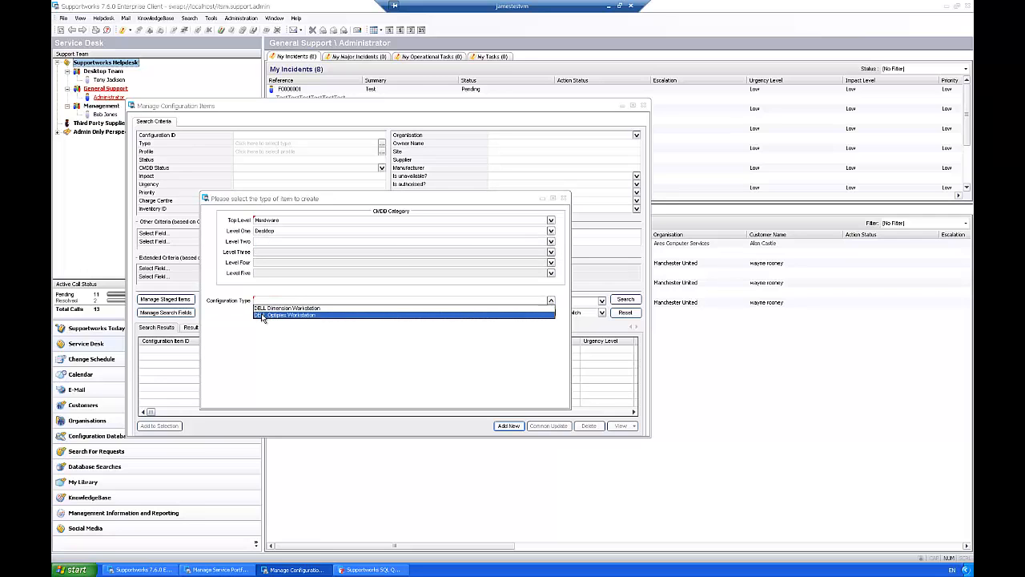
pyautogui.click(261, 315)
pyautogui.click(535, 312)
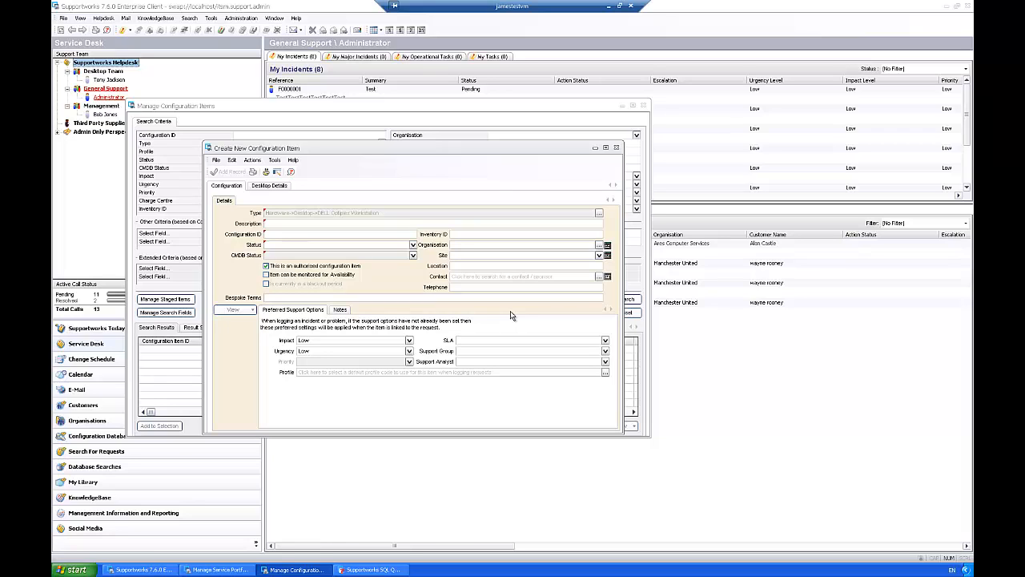
# Review the new item's desktop details, then discard the form and leave the CI manager
pyautogui.click(266, 186)
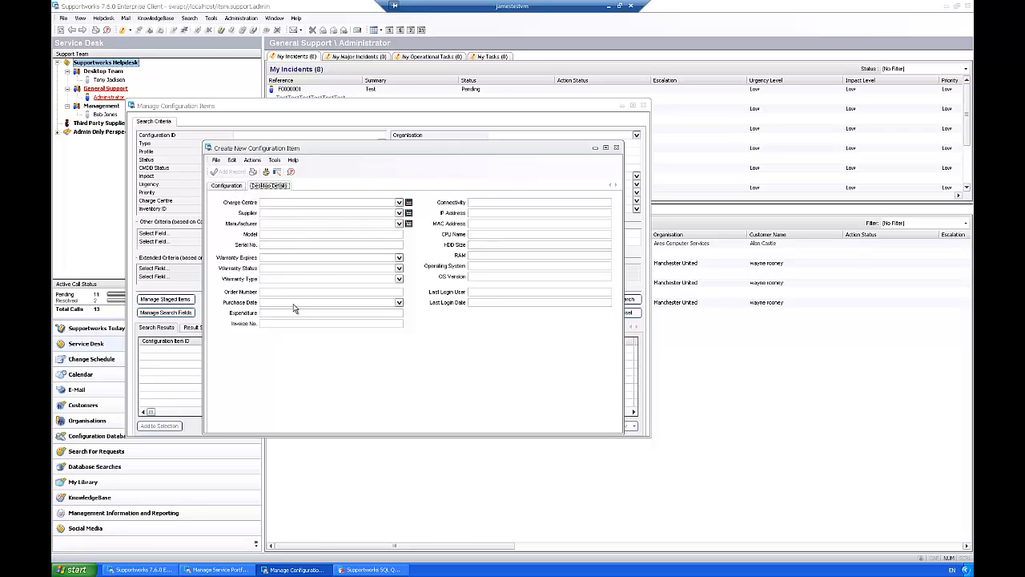
pyautogui.click(227, 186)
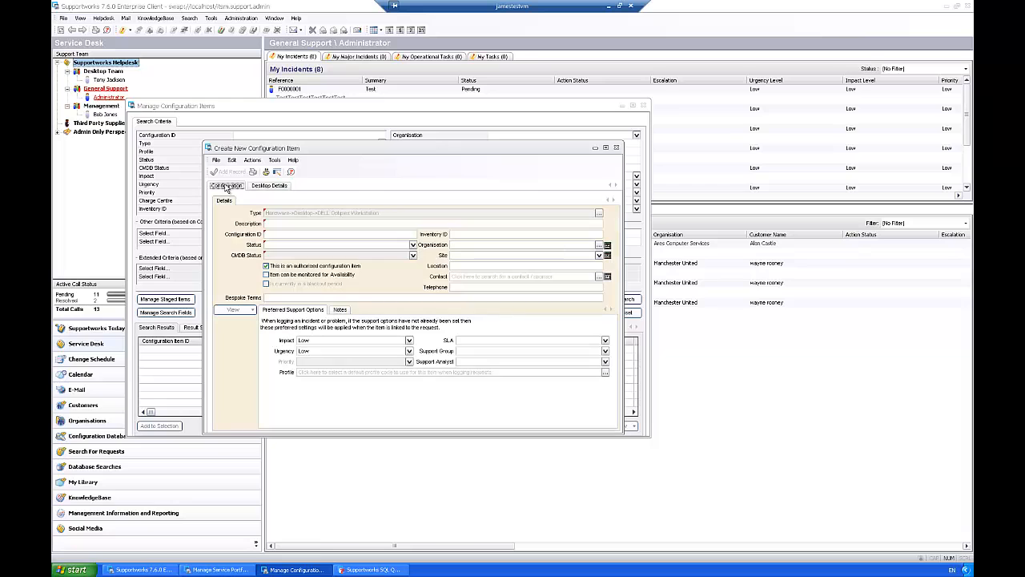
pyautogui.click(616, 148)
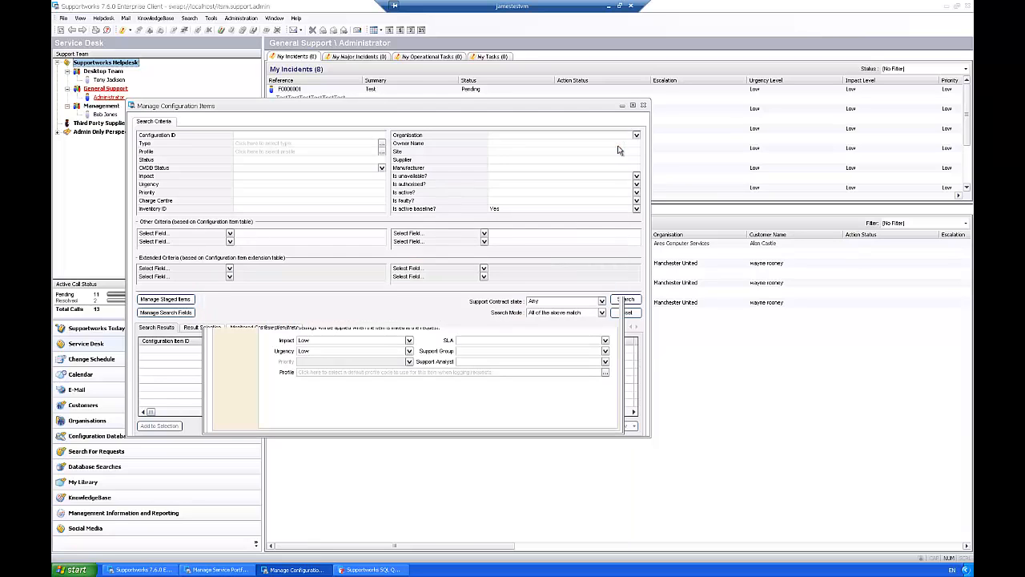
pyautogui.click(643, 105)
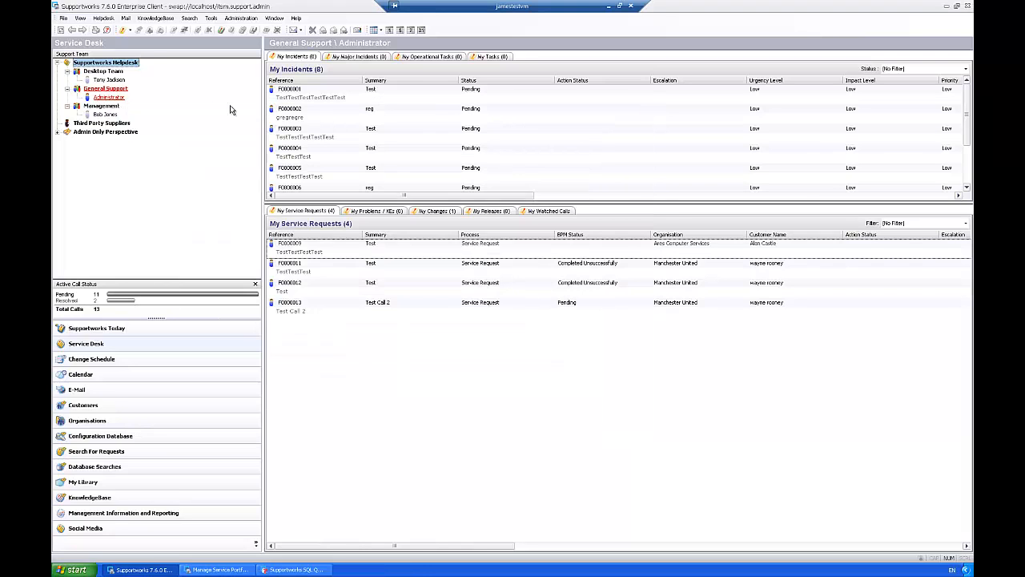
# Reach the DELL Optiplex Workstation type settings via Manage CMDB > Hardware > Desktop > Configuration Types
pyautogui.click(64, 17)
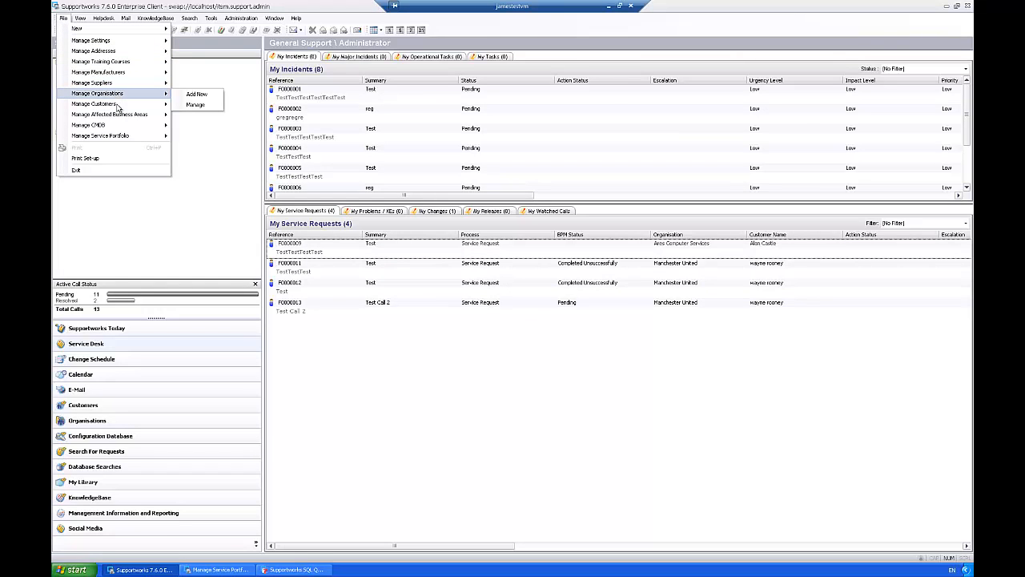
pyautogui.moveTo(104, 125)
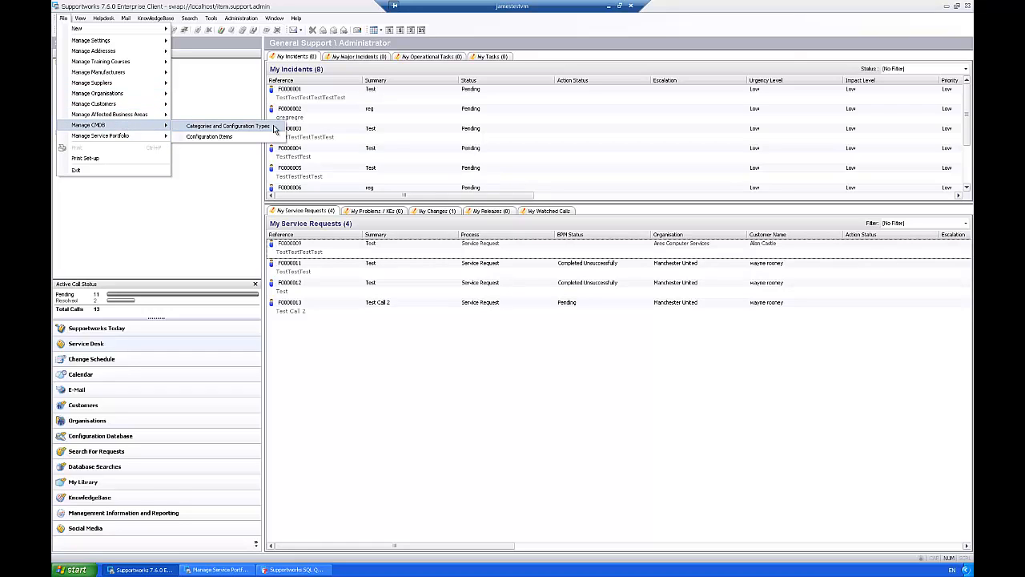
pyautogui.click(278, 130)
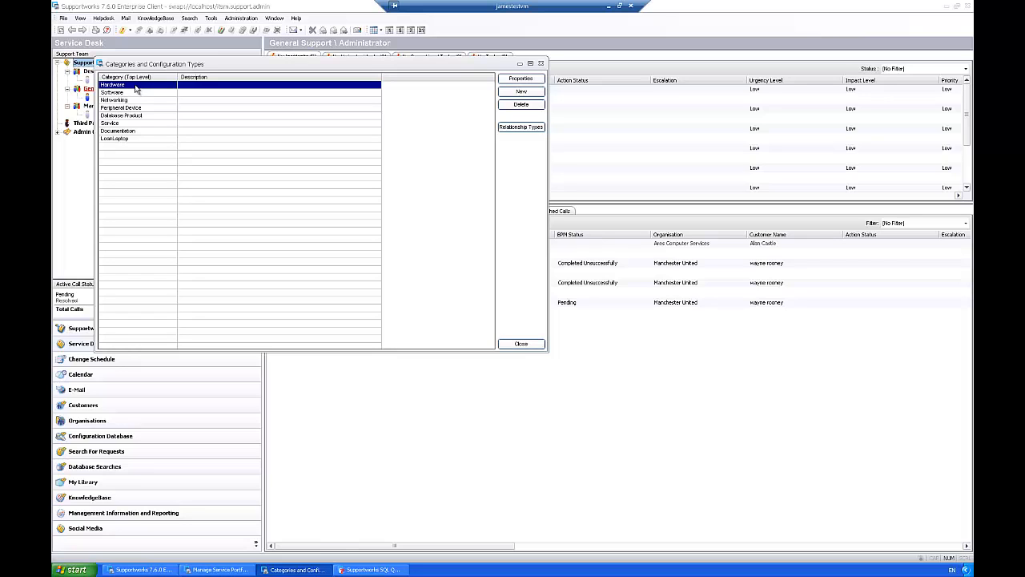
pyautogui.doubleClick(136, 90)
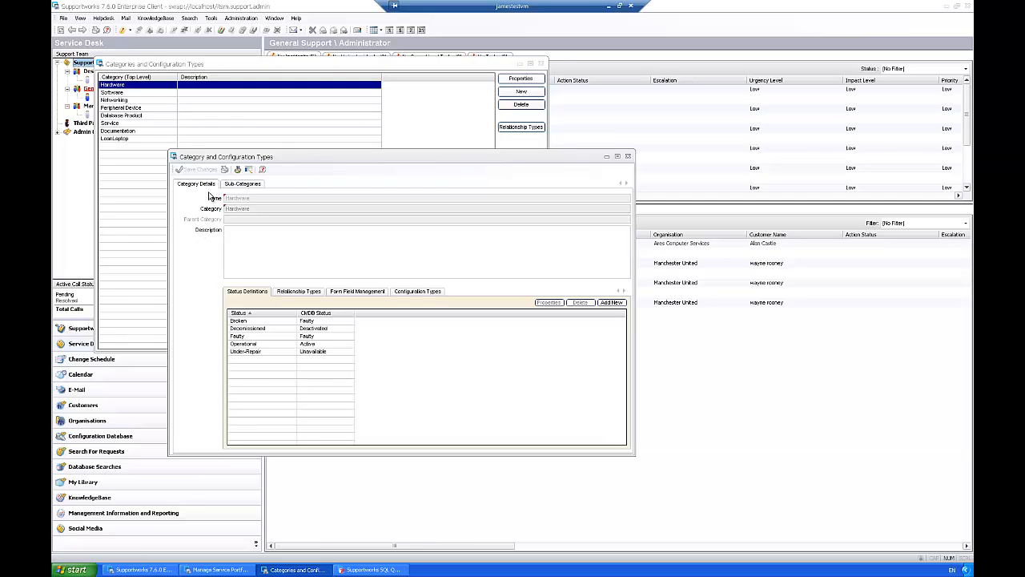
pyautogui.click(239, 184)
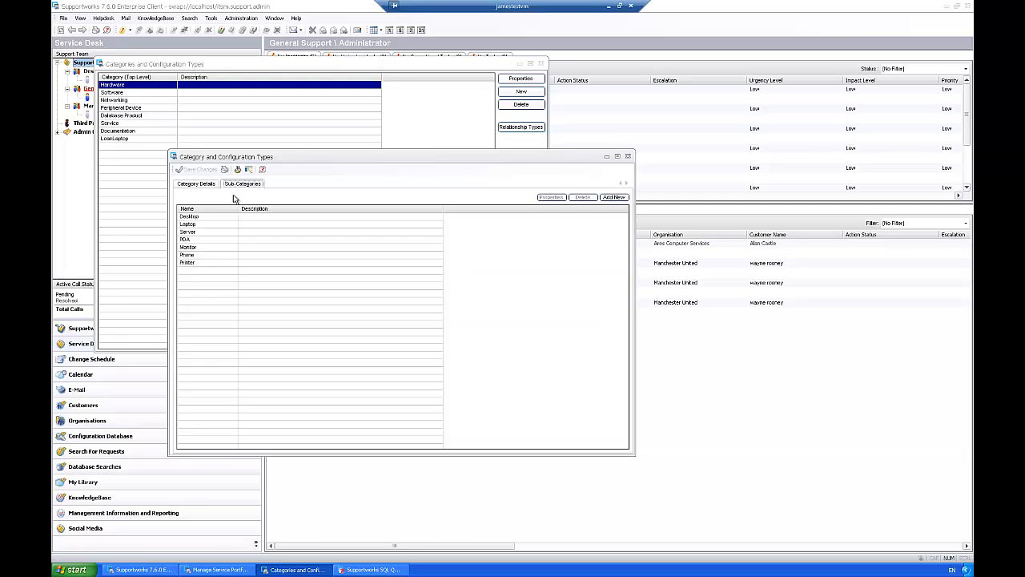
pyautogui.doubleClick(200, 216)
pyautogui.click(404, 294)
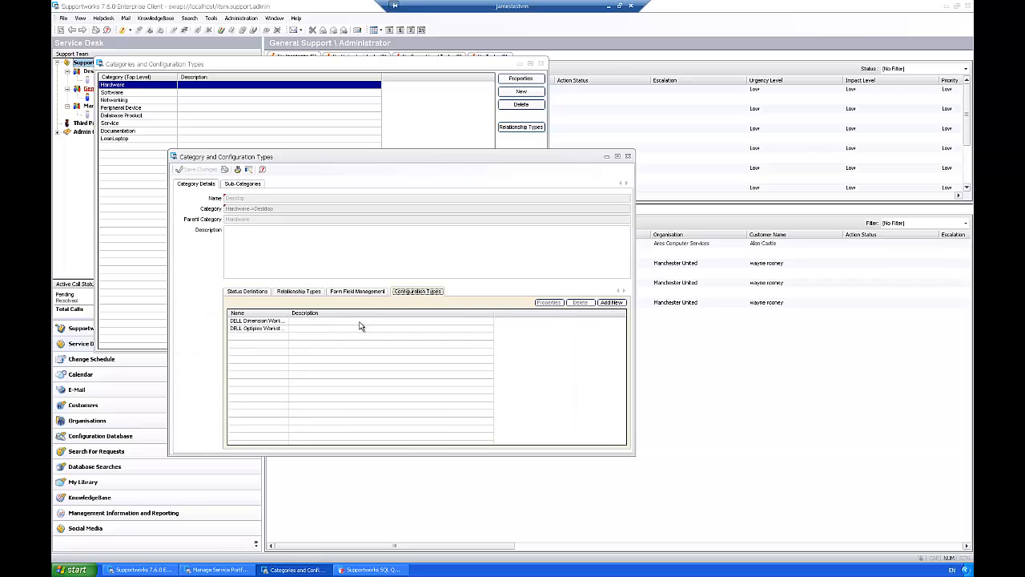
pyautogui.doubleClick(280, 328)
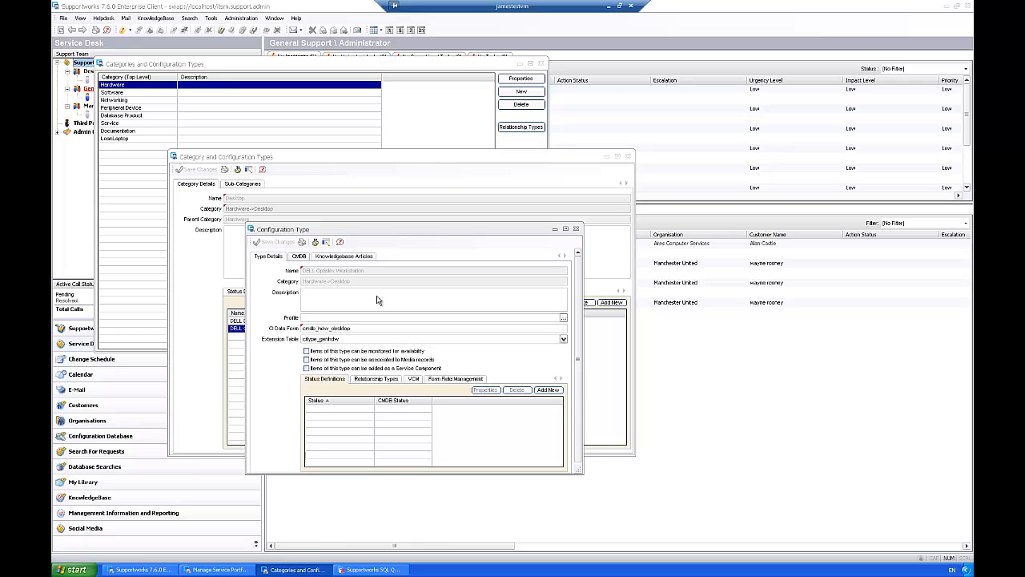
# Show the type's CMDB records and reposition and enlarge the Configuration Type window to see them all
pyautogui.click(299, 256)
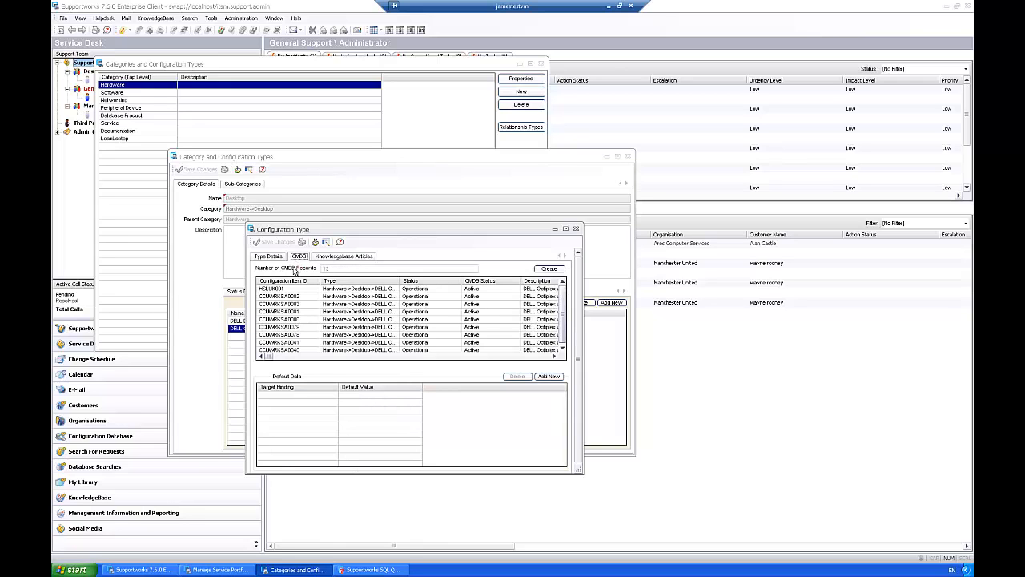
pyautogui.moveTo(330, 234); pyautogui.dragTo(401, 248)
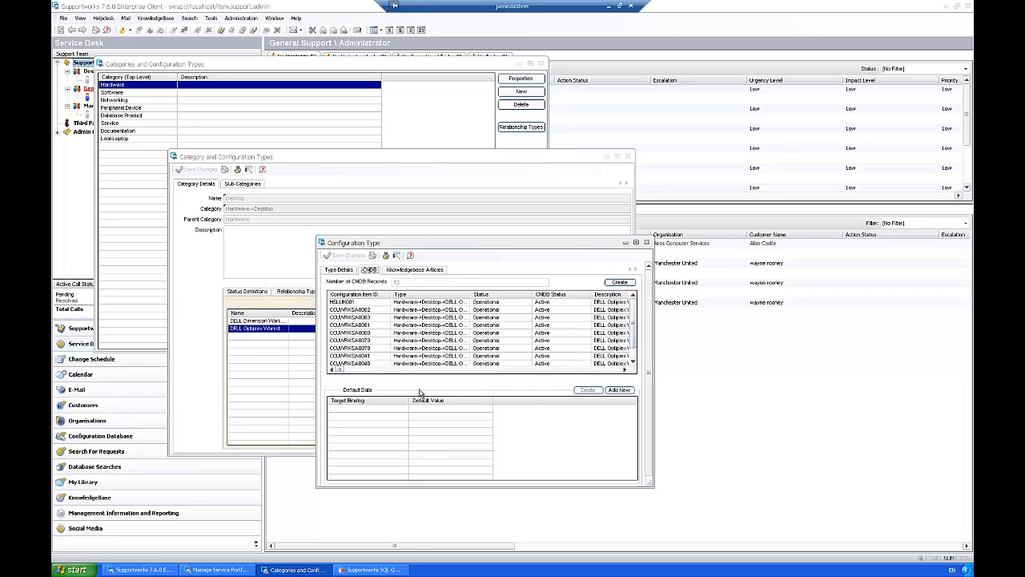
pyautogui.moveTo(422, 242); pyautogui.dragTo(395, 146)
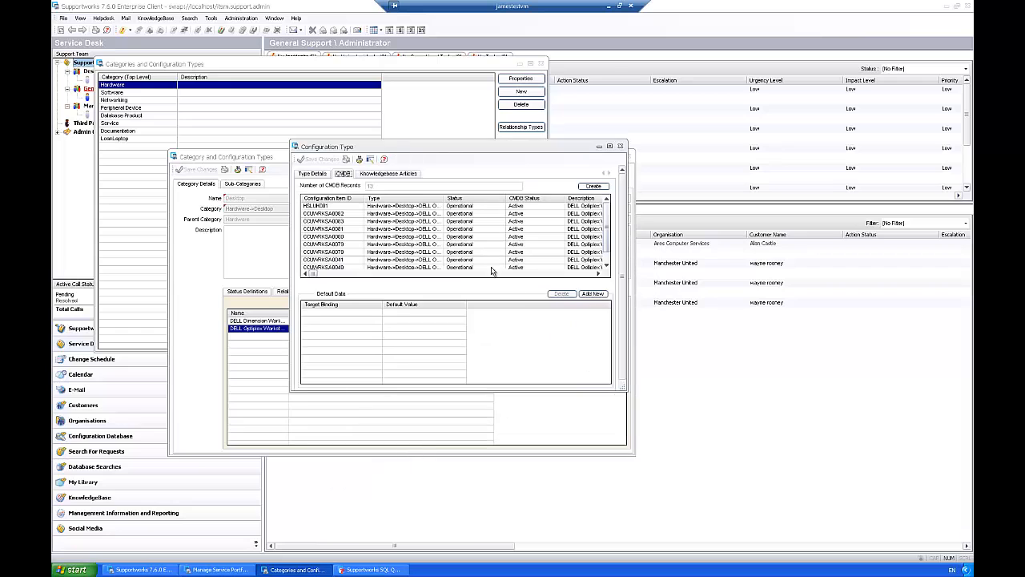
pyautogui.moveTo(623, 388); pyautogui.dragTo(788, 487)
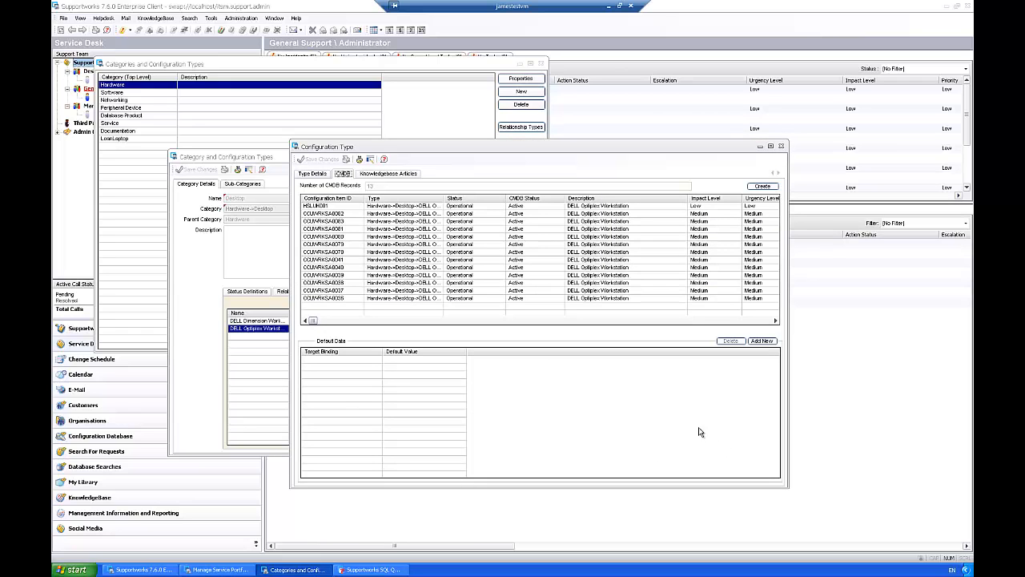
# Add a default value of Dell Computer Corporation for the Manufacturer column
pyautogui.click(762, 341)
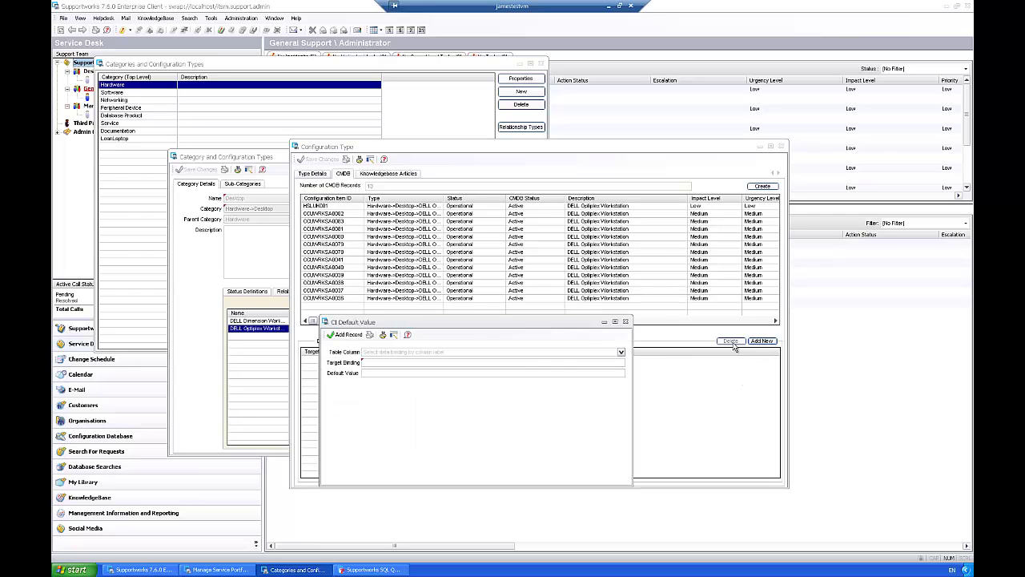
pyautogui.click(622, 354)
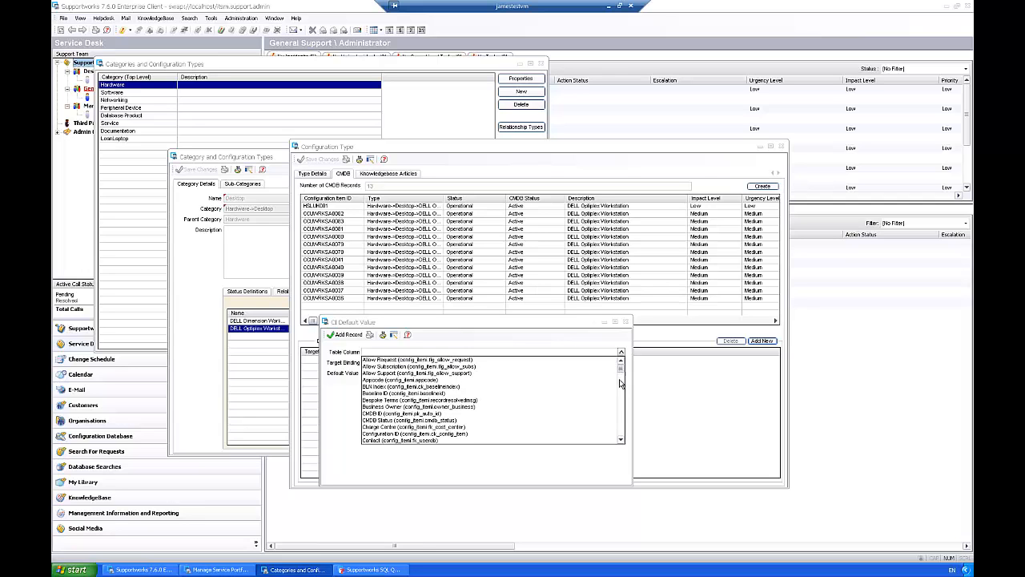
pyautogui.moveTo(621, 384); pyautogui.dragTo(620, 393)
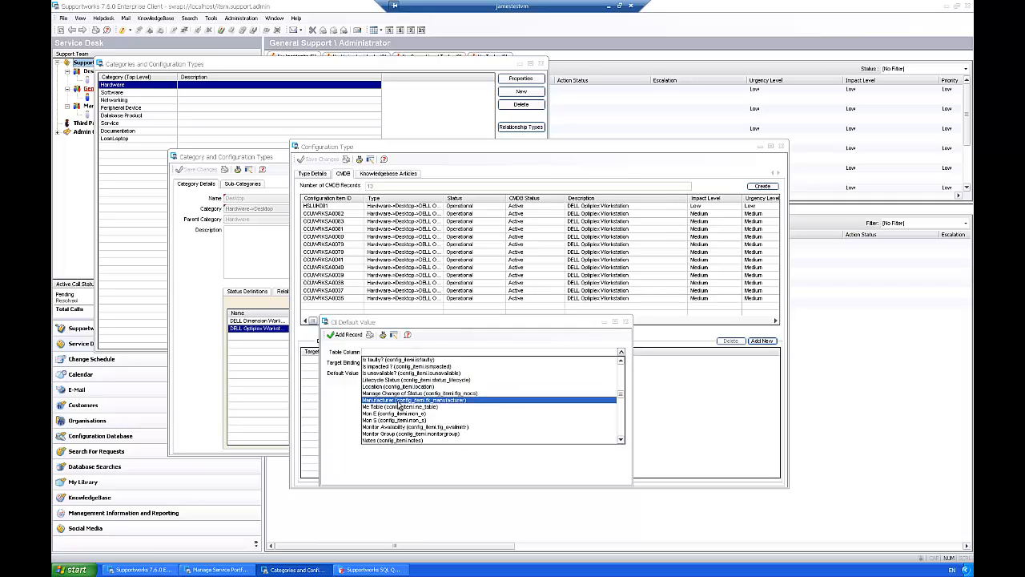
pyautogui.click(416, 400)
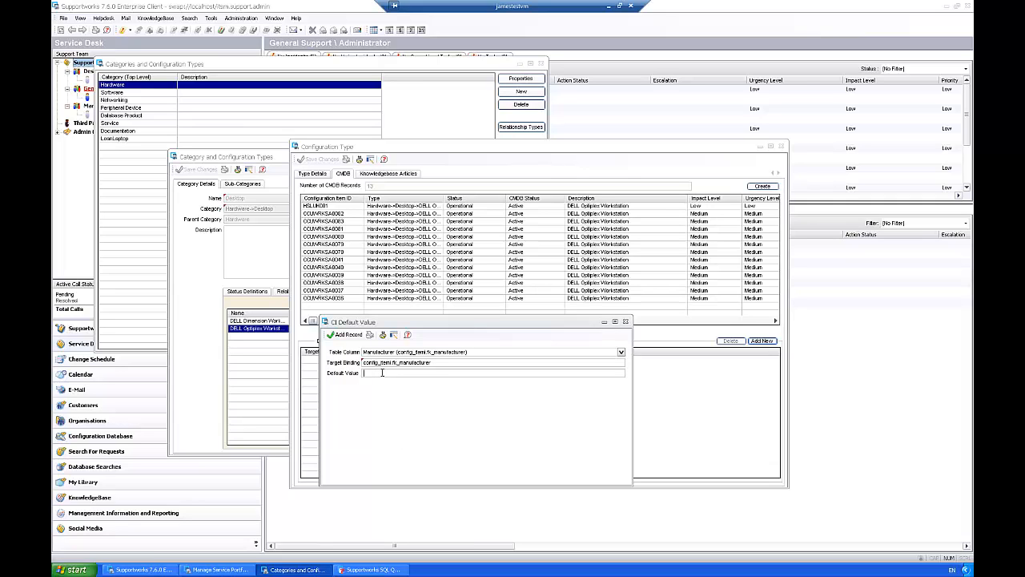
pyautogui.write('Dell Computer')
pyautogui.write(' Corpora')
pyautogui.write('tion')
pyautogui.click(346, 334)
# Add a default value of Operational for the Status column
pyautogui.click(762, 341)
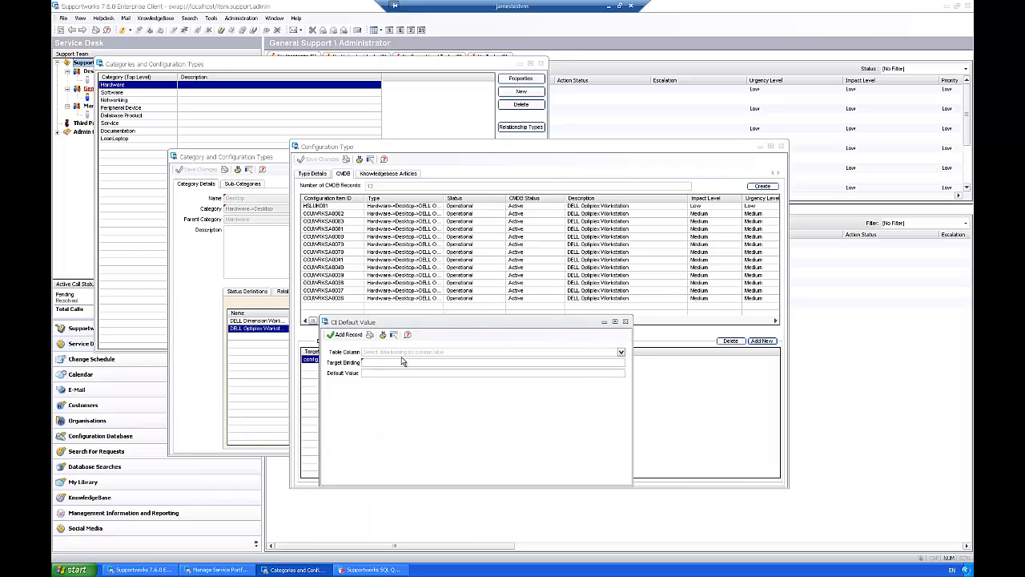
pyautogui.click(393, 354)
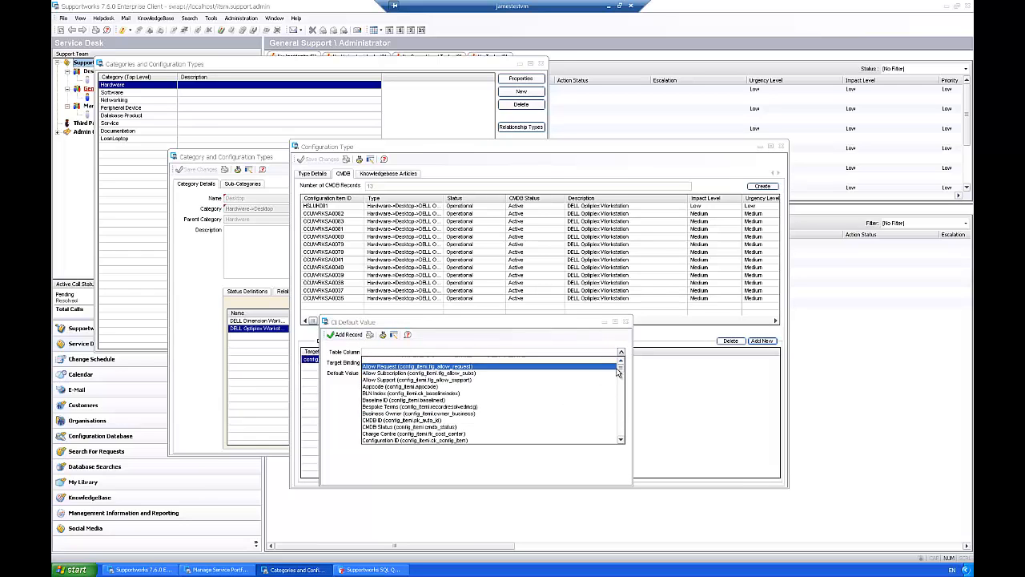
pyautogui.click(619, 400)
pyautogui.scroll(-5, 618, 400)
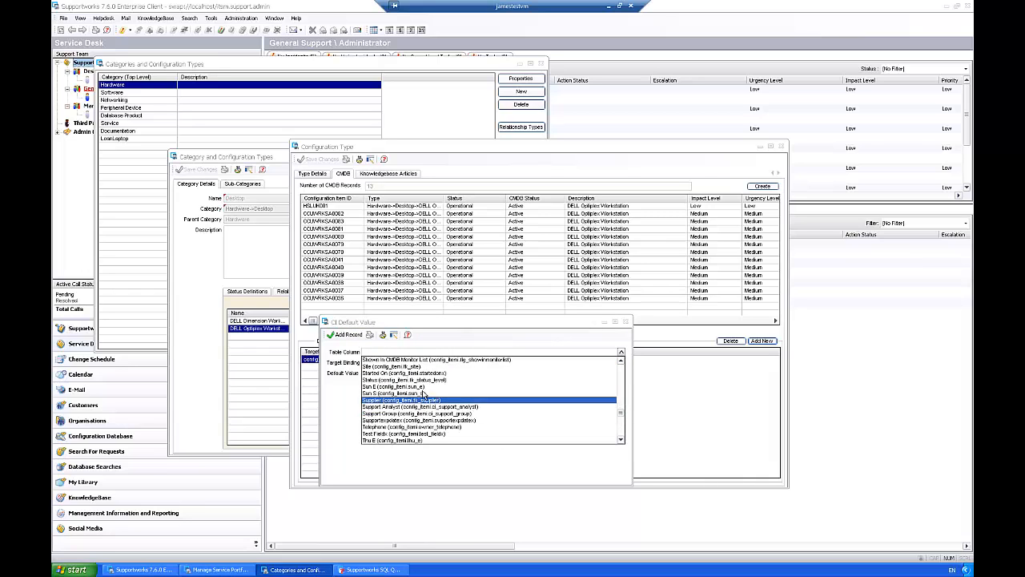
pyautogui.click(422, 381)
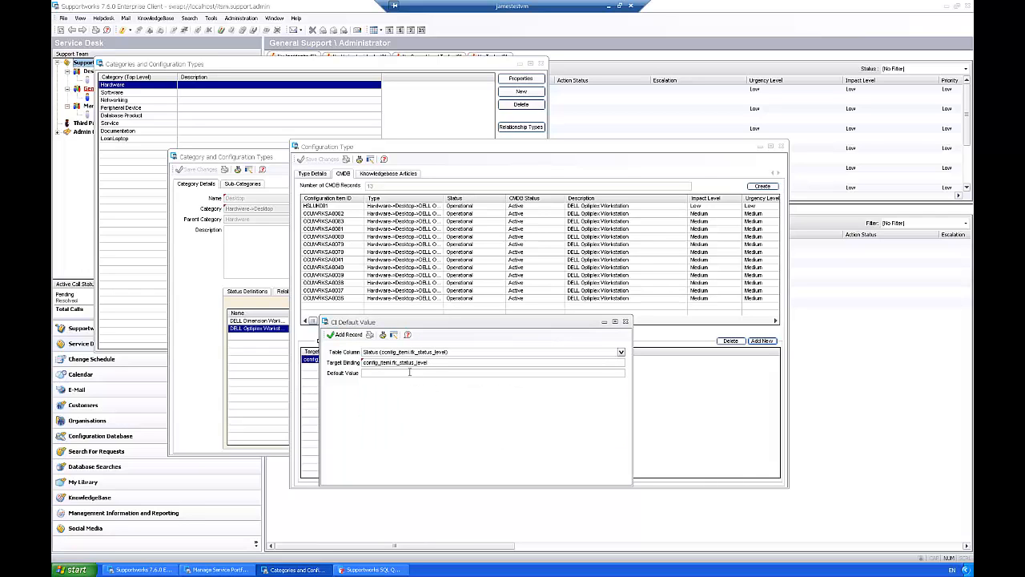
pyautogui.write('Operational')
pyautogui.click(345, 334)
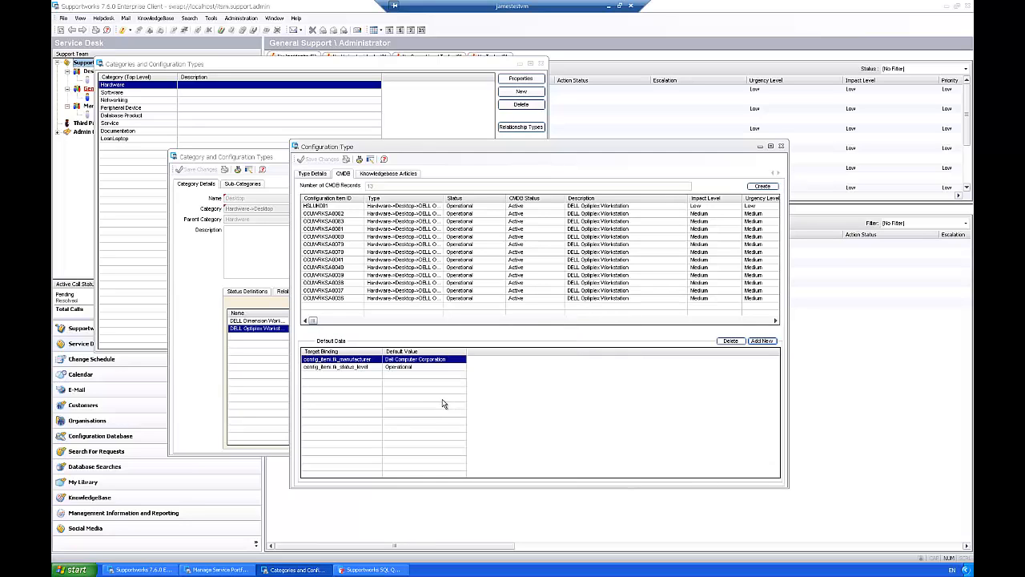
# Add a default value of Dell Optiplex for the Description column
pyautogui.click(760, 341)
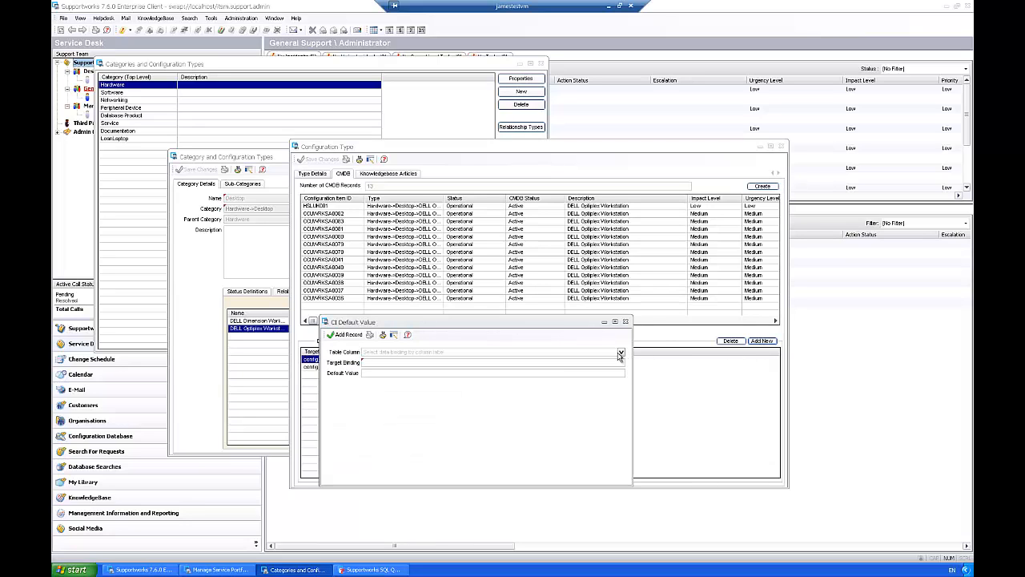
pyautogui.click(621, 353)
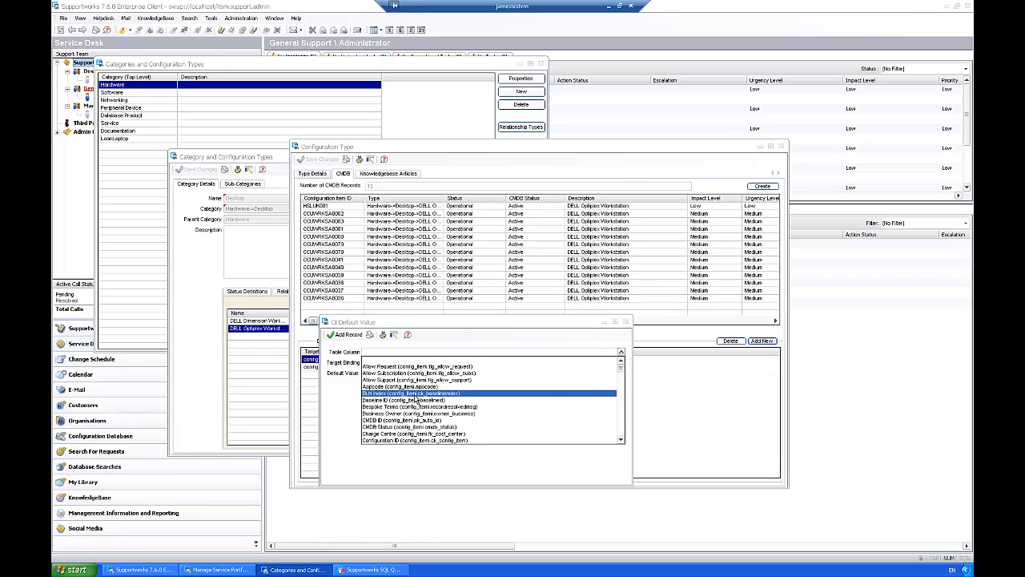
pyautogui.scroll(-3, 417, 398)
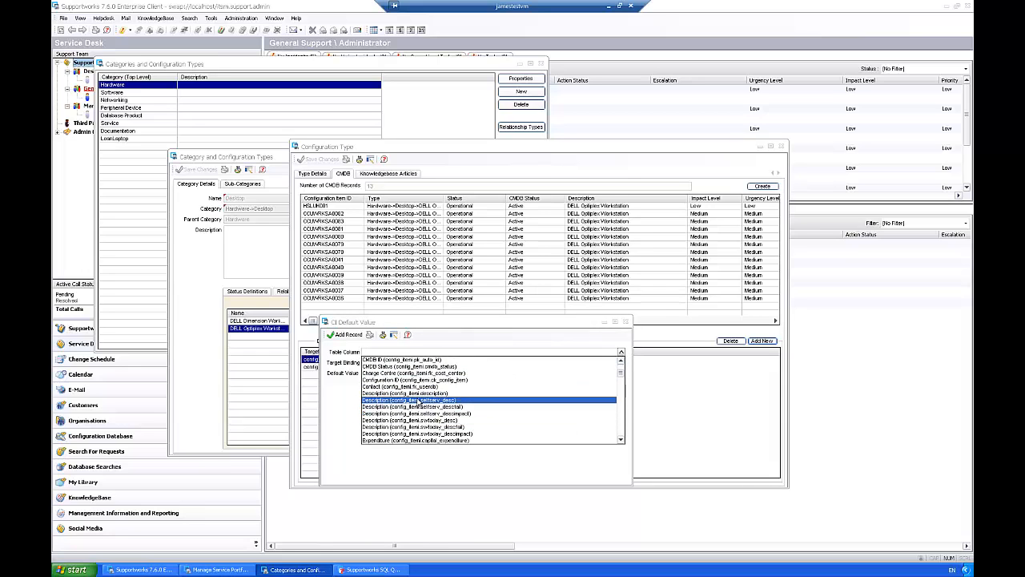
pyautogui.click(413, 393)
pyautogui.write('D')
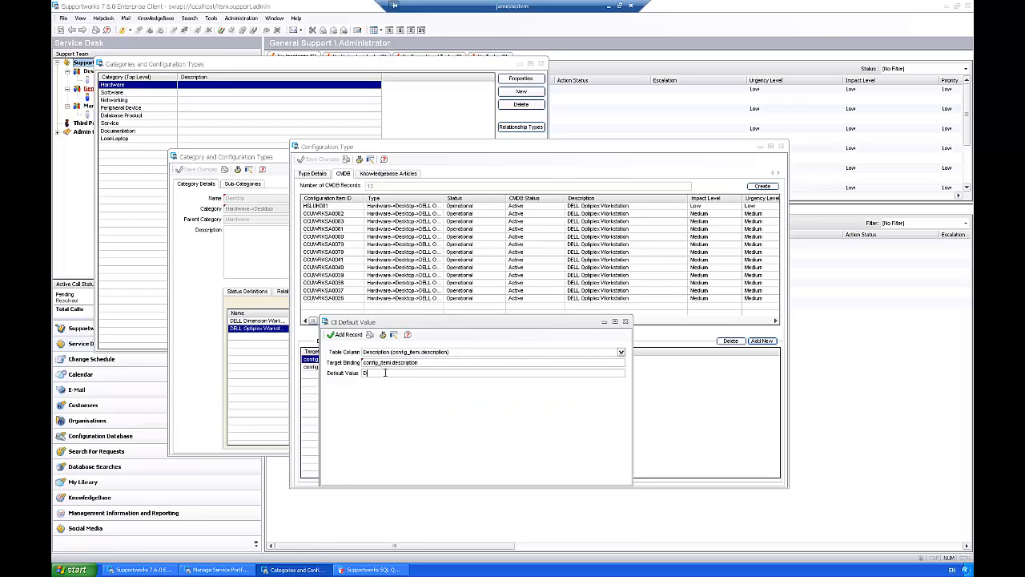
pyautogui.write('ell Opt')
pyautogui.write('iplex')
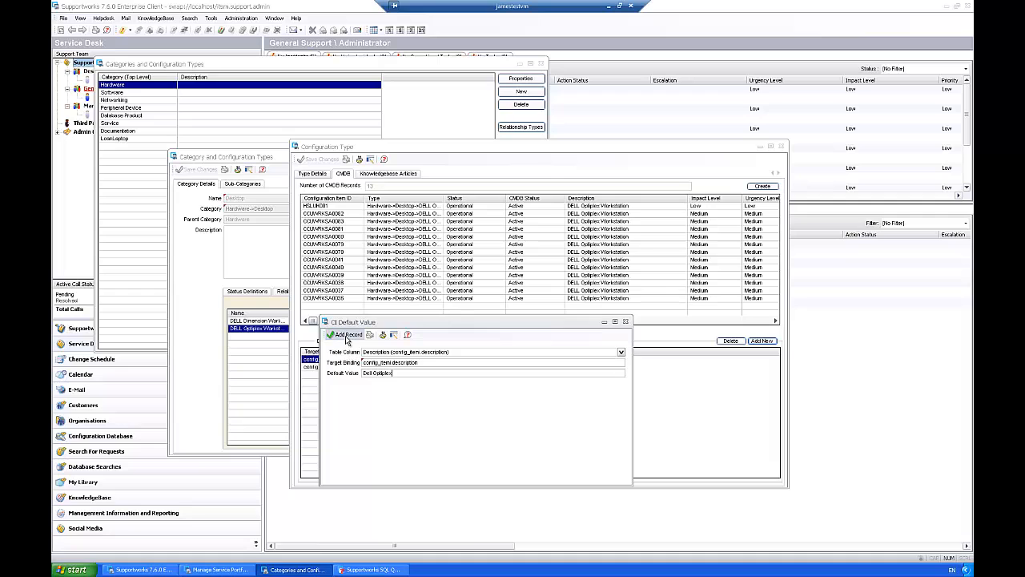
pyautogui.click(347, 334)
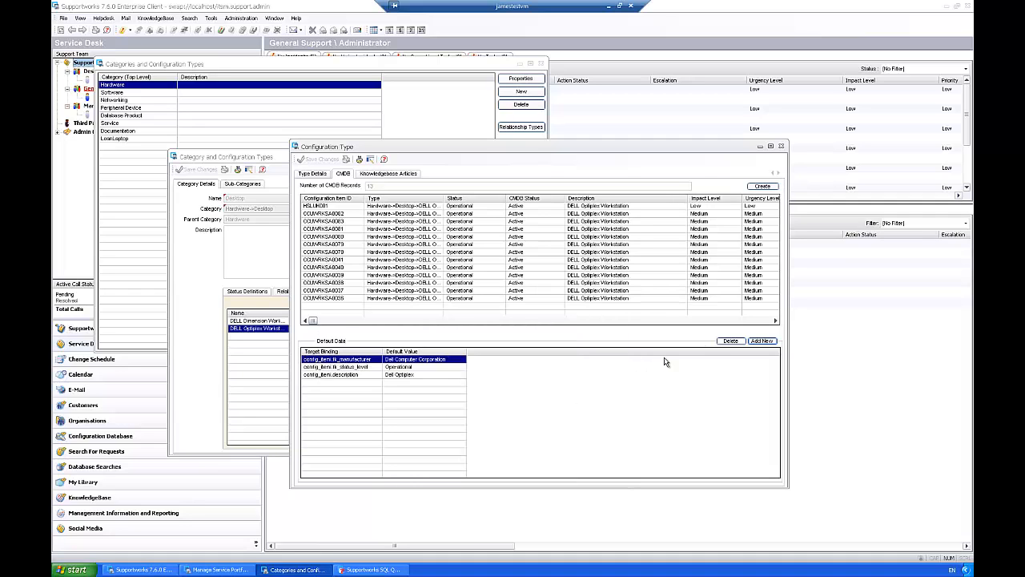
# Add a default value of Active for the CMDB Status column
pyautogui.click(762, 341)
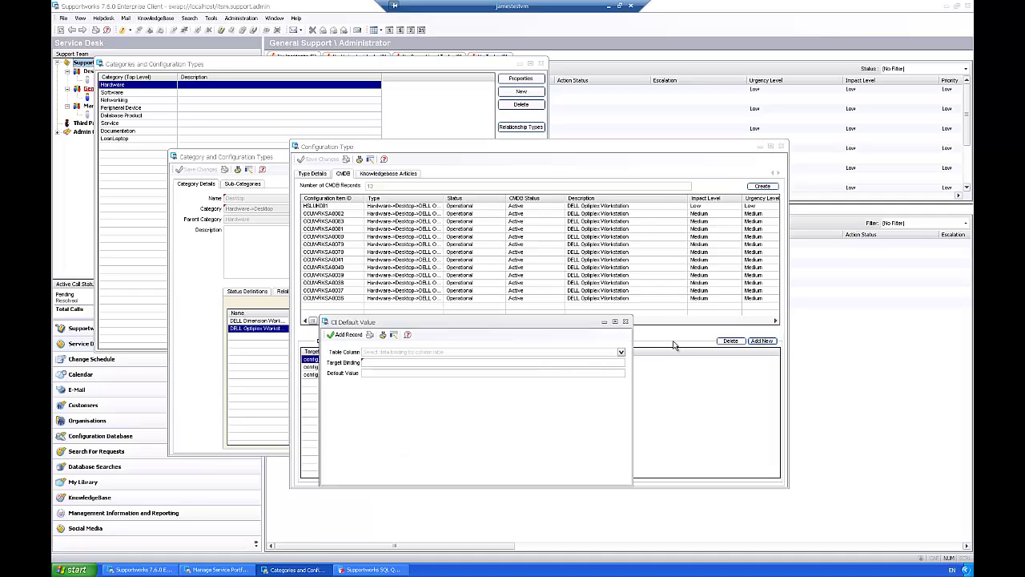
pyautogui.click(622, 353)
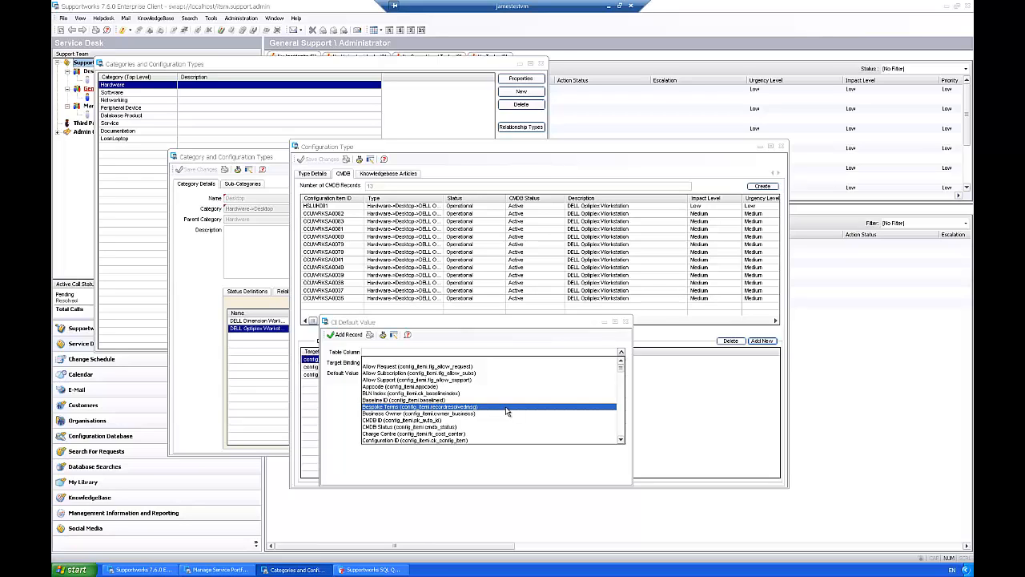
pyautogui.scroll(-1, 505, 410)
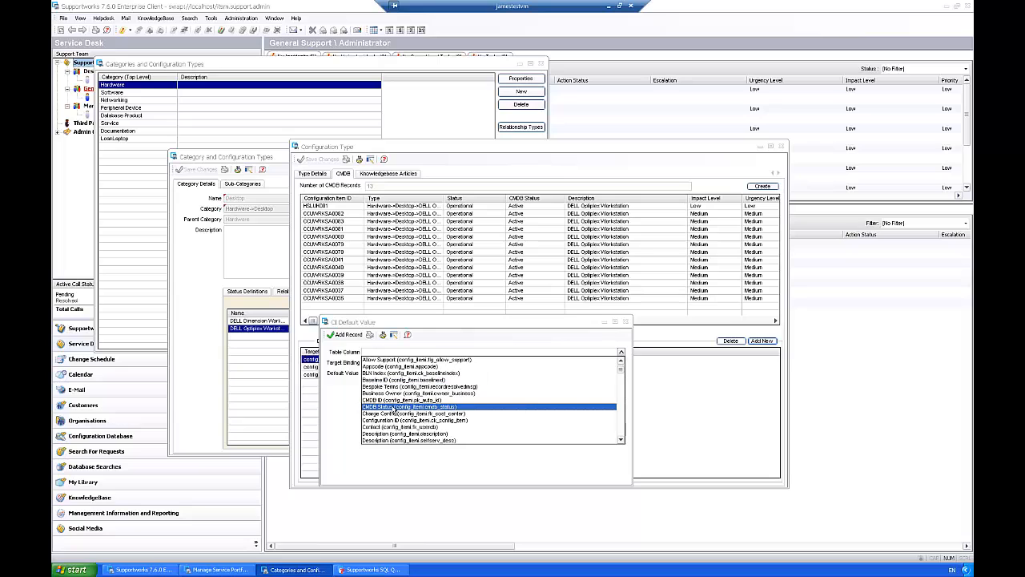
pyautogui.click(394, 410)
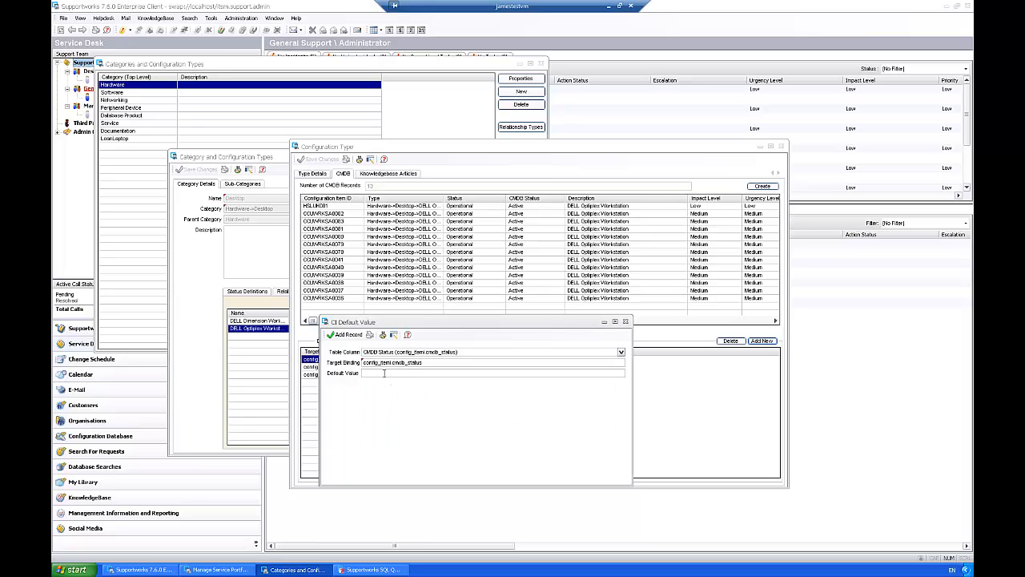
pyautogui.write('Active')
pyautogui.click(346, 334)
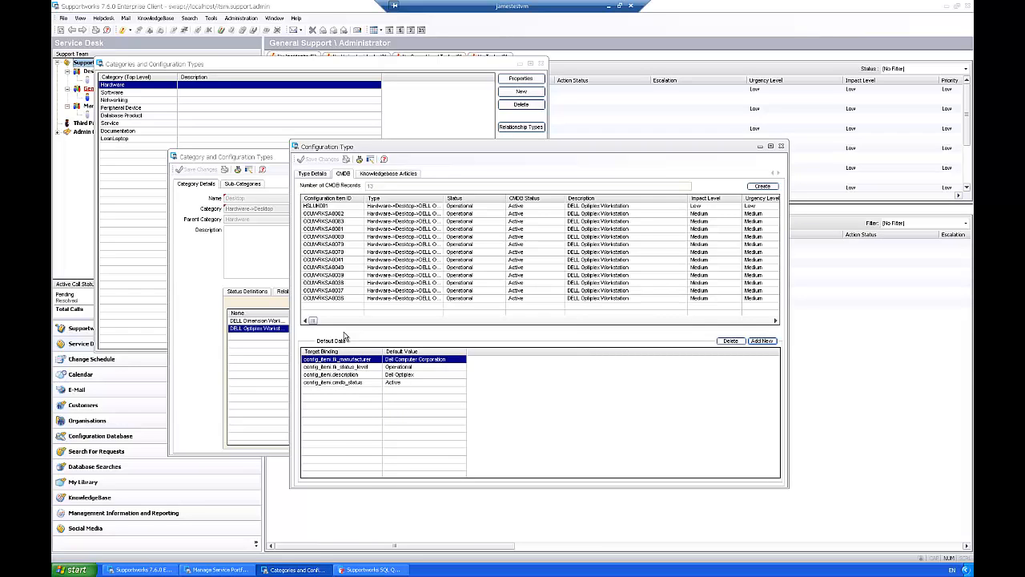
# Bulk-create five configuration items from the type's default data
pyautogui.click(762, 187)
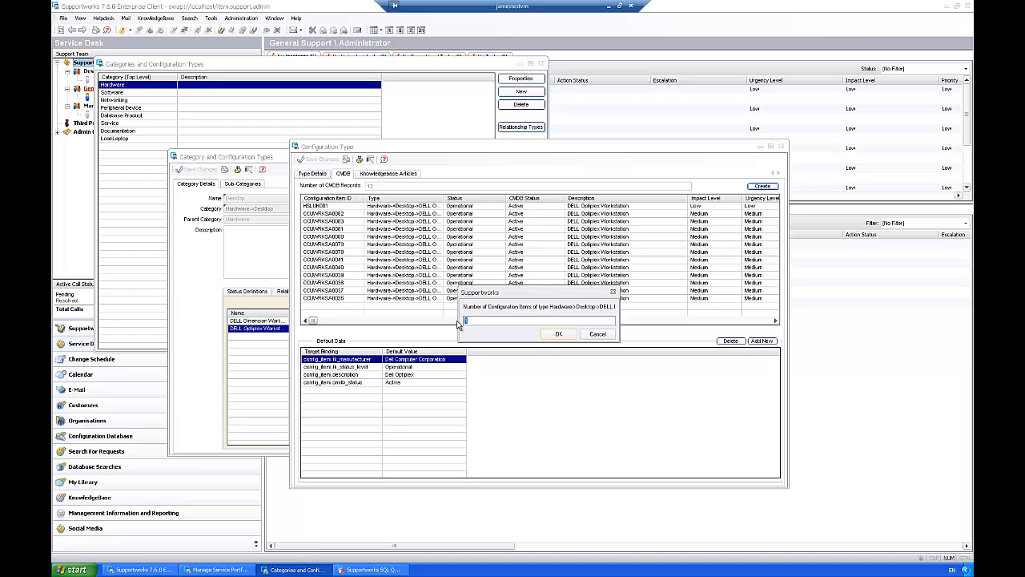
pyautogui.write('5')
pyautogui.click(558, 334)
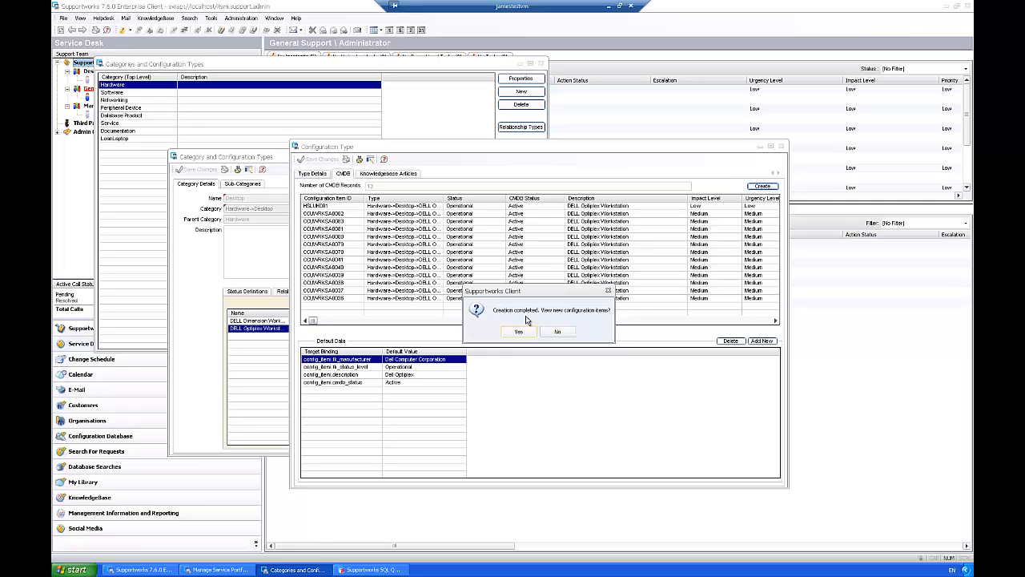
# Search for the new items, widen the Configuration Item ID column, and open Workstation 1 for editing
pyautogui.click(519, 330)
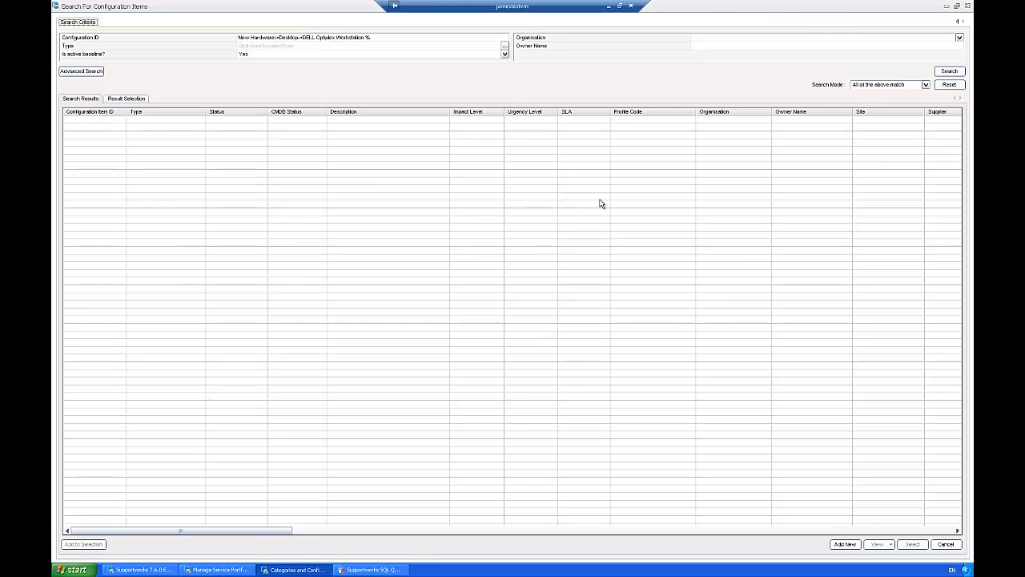
pyautogui.click(949, 71)
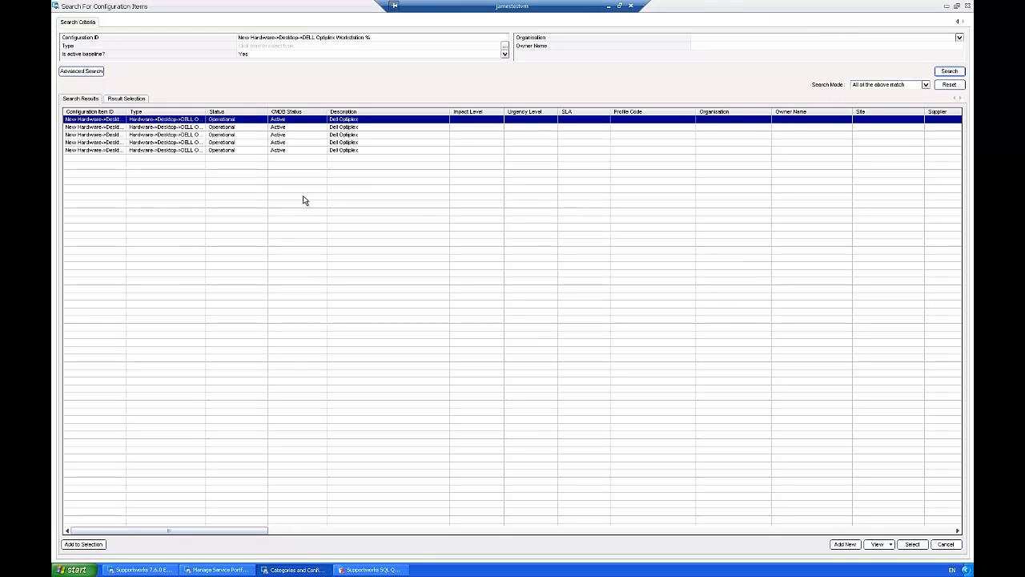
pyautogui.moveTo(126, 113); pyautogui.dragTo(240, 113)
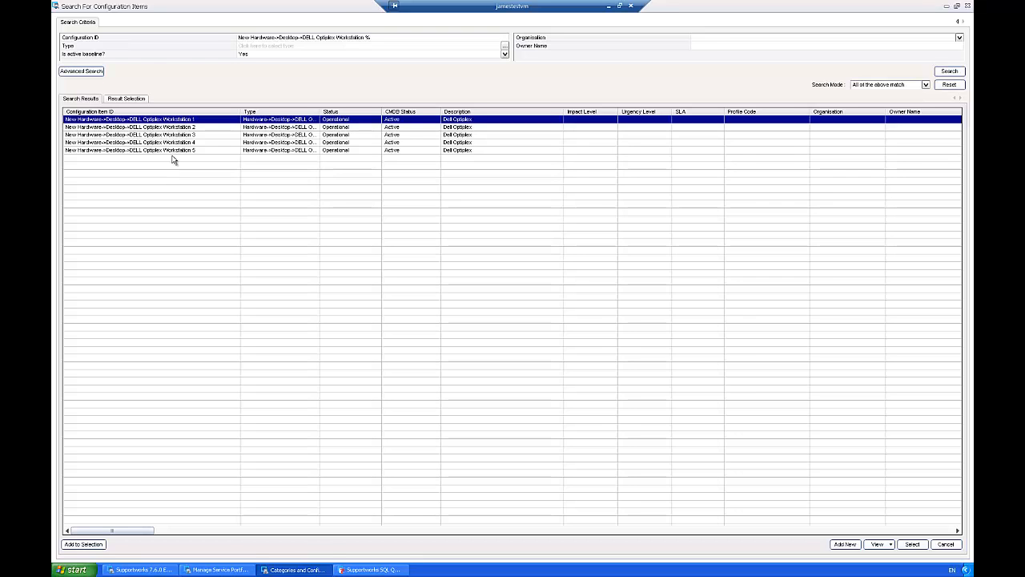
pyautogui.doubleClick(255, 119)
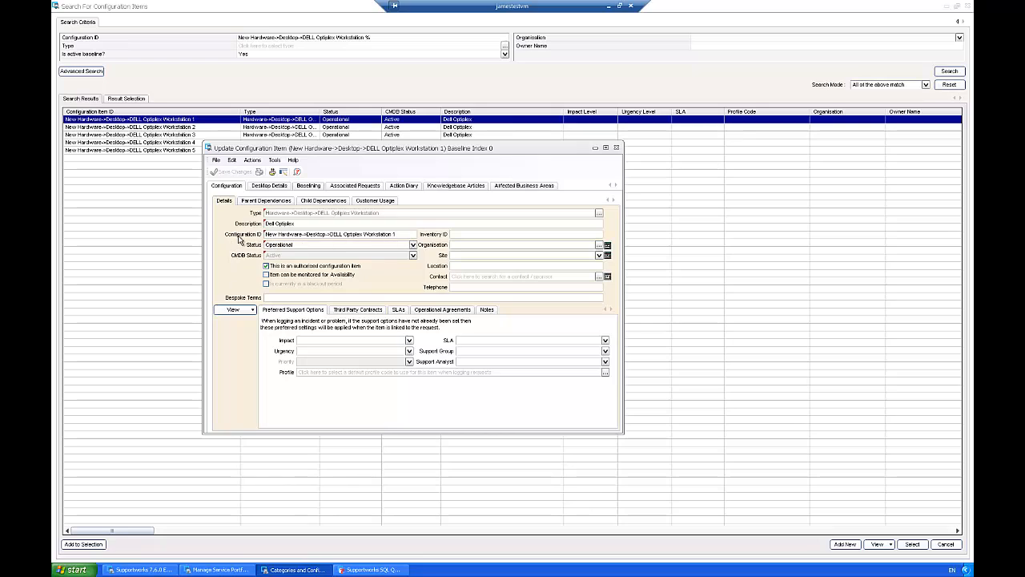
# Replace Workstation 1's configuration ID with TestDell1, check its desktop details, and save changes
pyautogui.doubleClick(399, 236)
pyautogui.click(378, 235)
pyautogui.moveTo(396, 234); pyautogui.dragTo(248, 235)
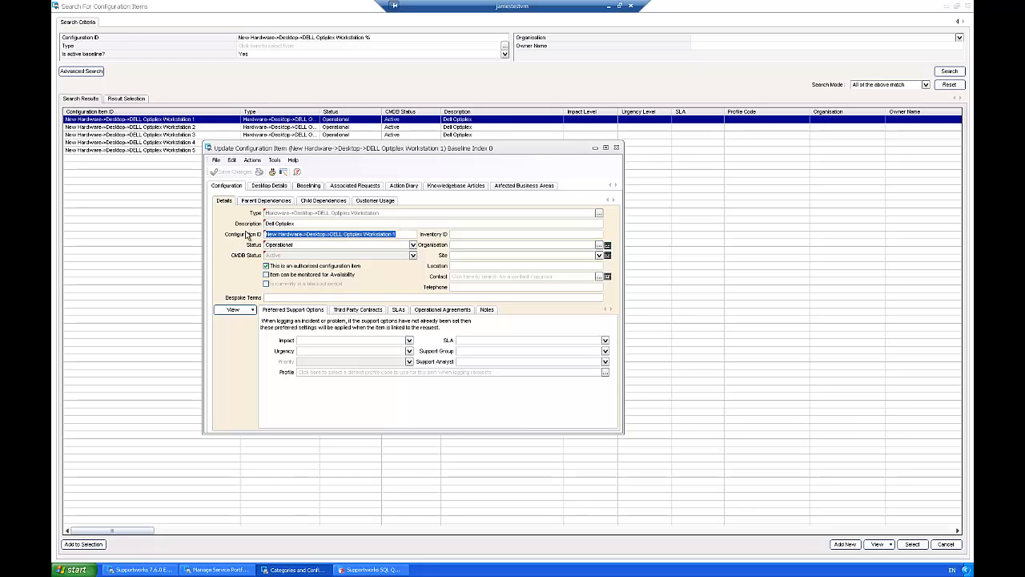
pyautogui.write('TestD')
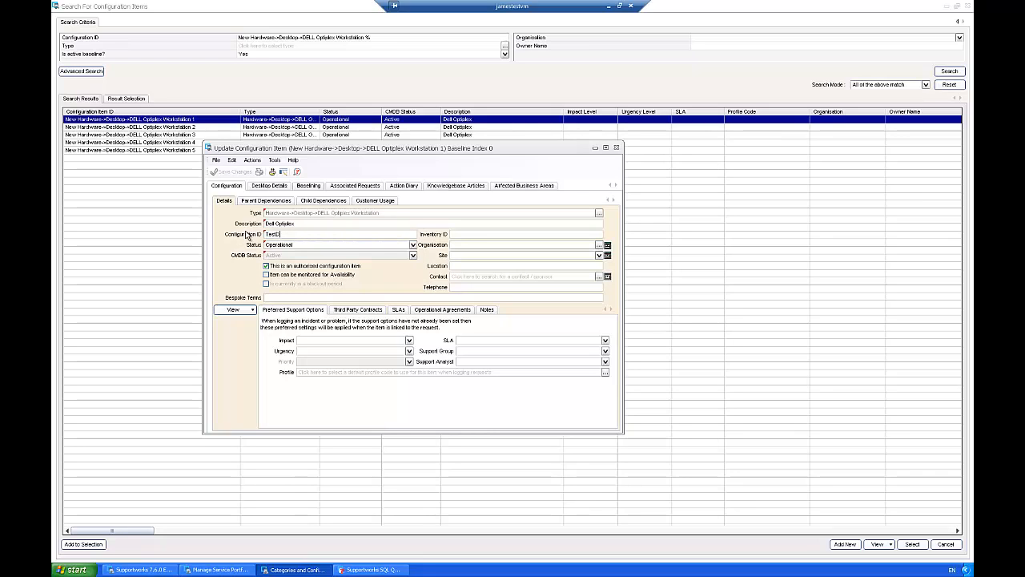
pyautogui.write('ell')
pyautogui.write('1')
pyautogui.click(268, 186)
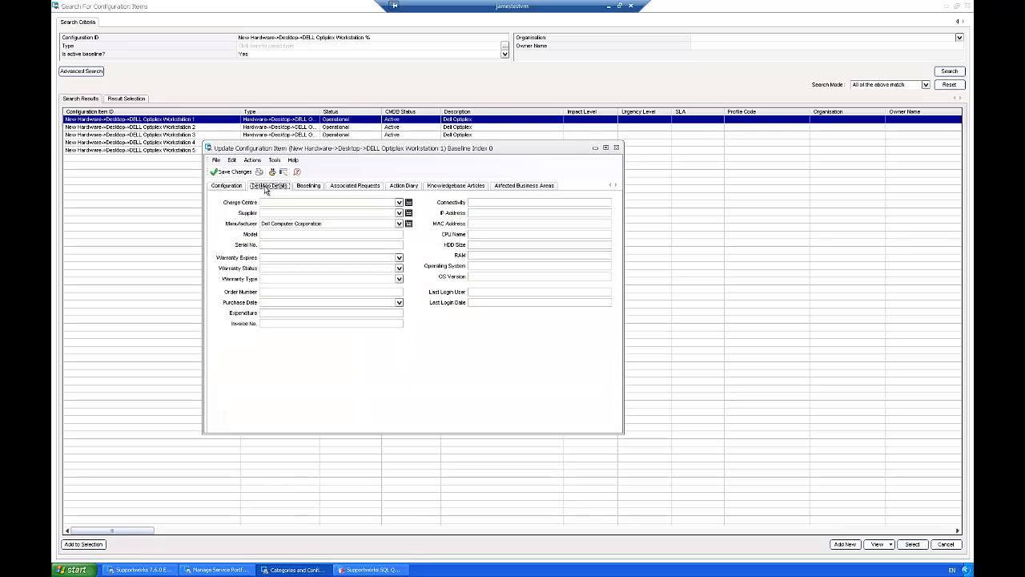
pyautogui.click(229, 185)
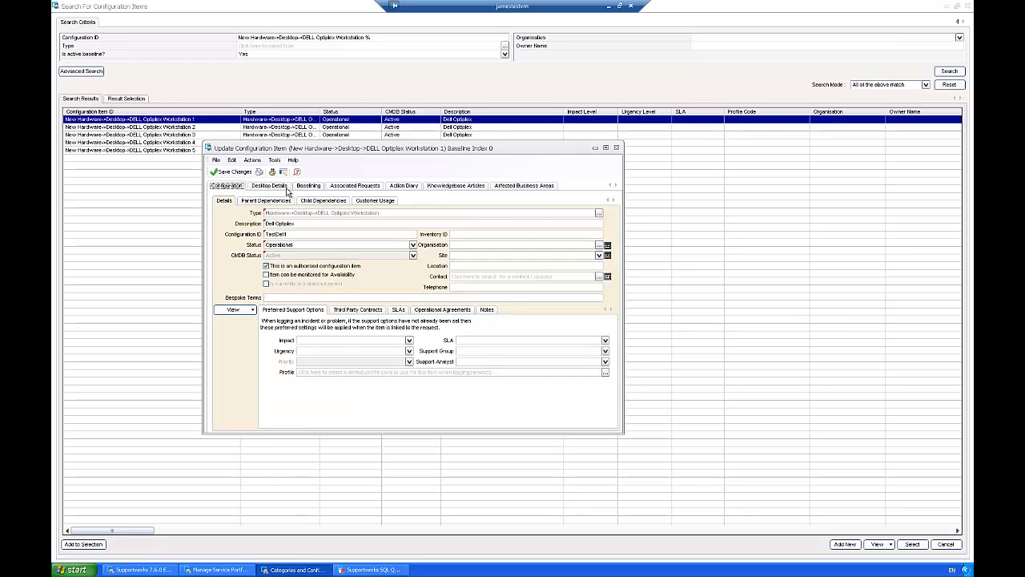
pyautogui.click(232, 172)
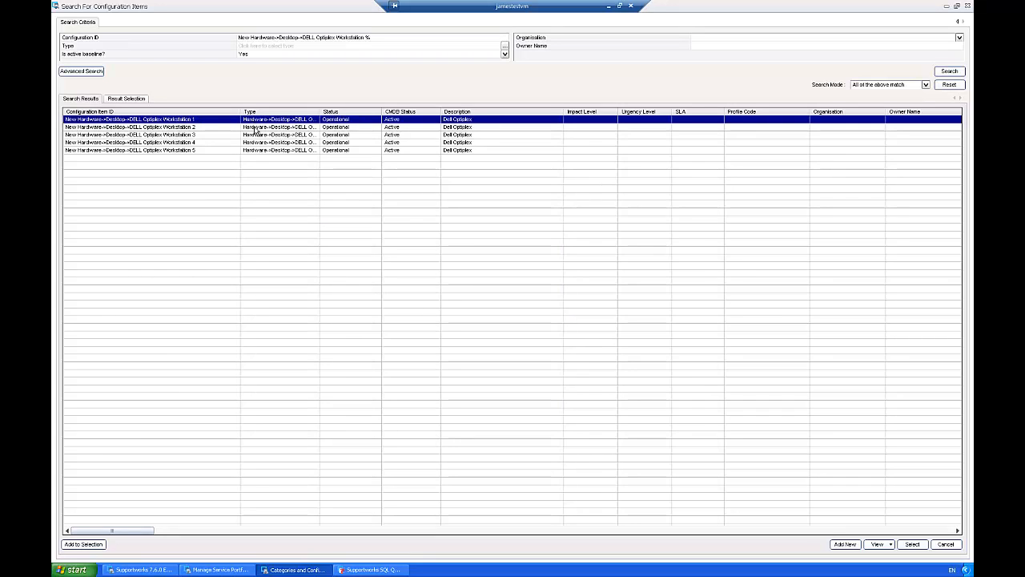
# Rename Workstation 2's configuration ID to TestDell2 and save changes
pyautogui.doubleClick(256, 128)
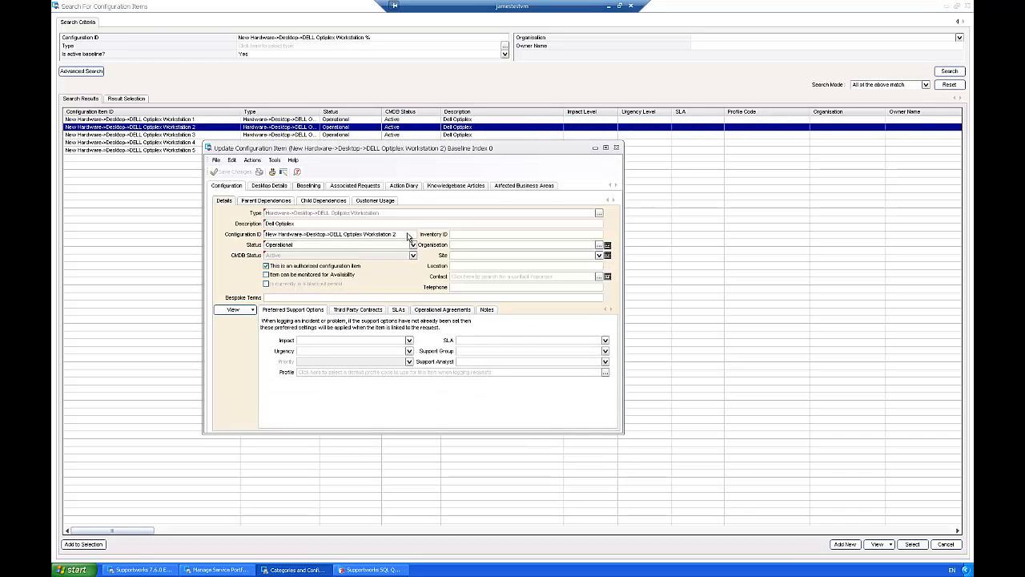
pyautogui.click(406, 234)
pyautogui.moveTo(396, 234); pyautogui.dragTo(333, 234)
pyautogui.hotkey('ctrl', 'a')
pyautogui.write('Test')
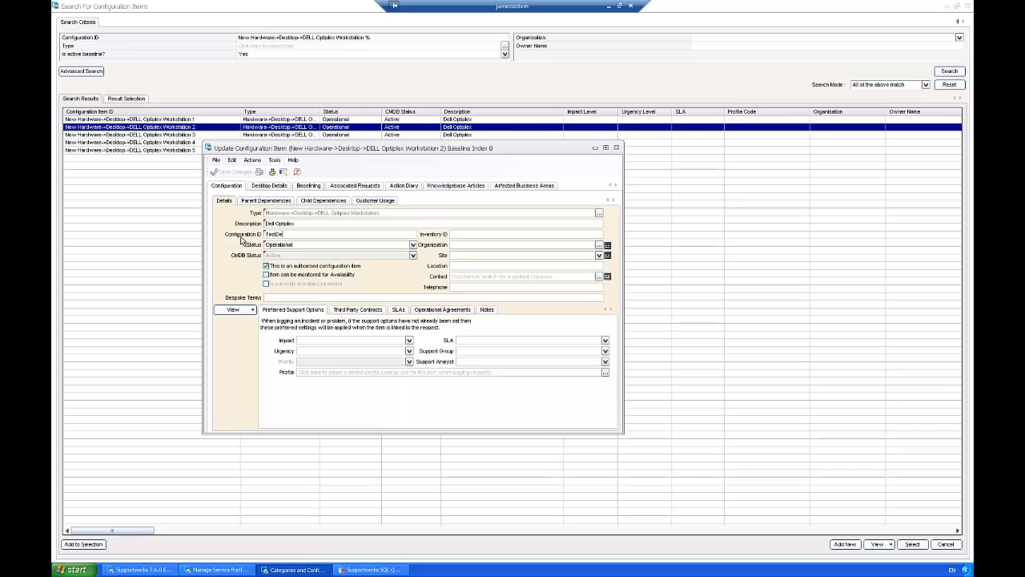
pyautogui.write('Dell2')
pyautogui.click(230, 172)
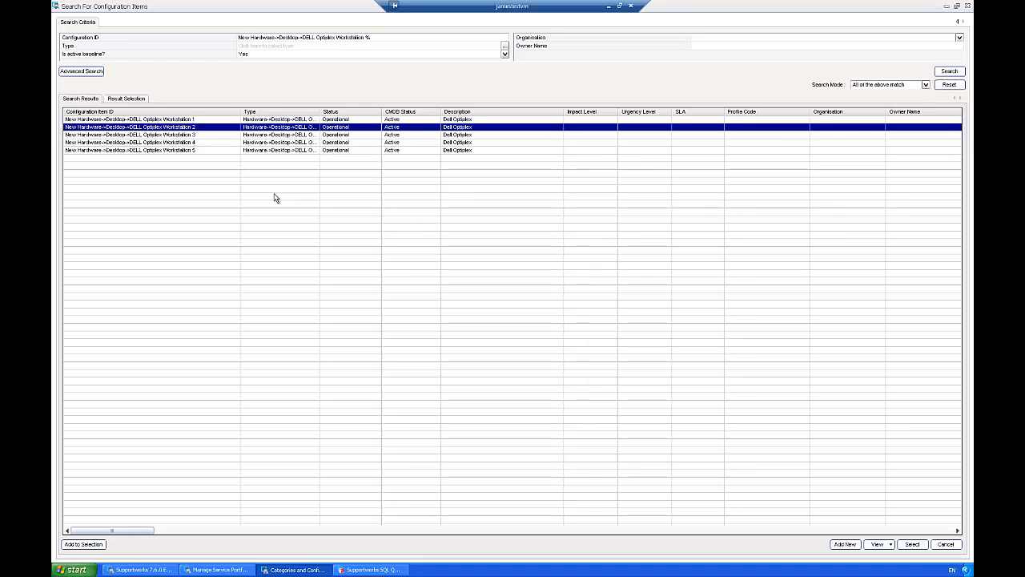
# Rerun the configuration item search so only Workstations 3, 4 and 5 remain listed
pyautogui.click(940, 72)
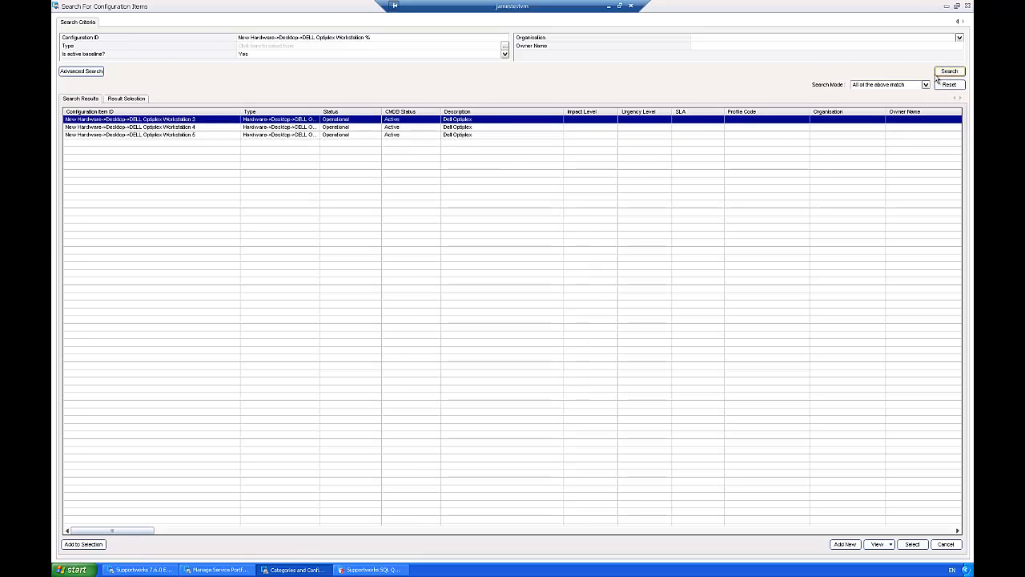